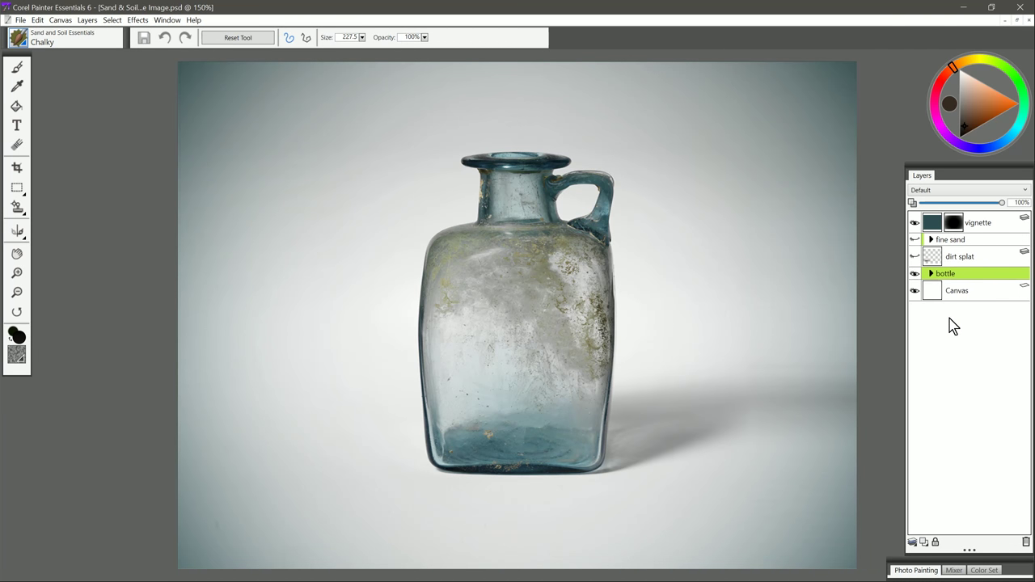
Choose the Chalky brush from Sand and Soil Essentials with a light tan colour and add a new layer above the bottle group.
left_click(34, 38)
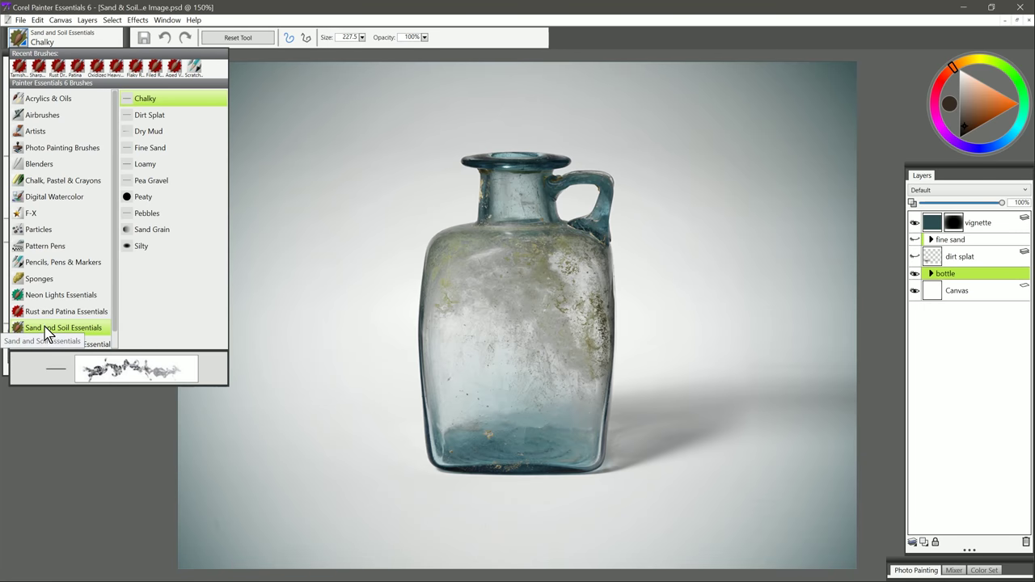
left_click(146, 98)
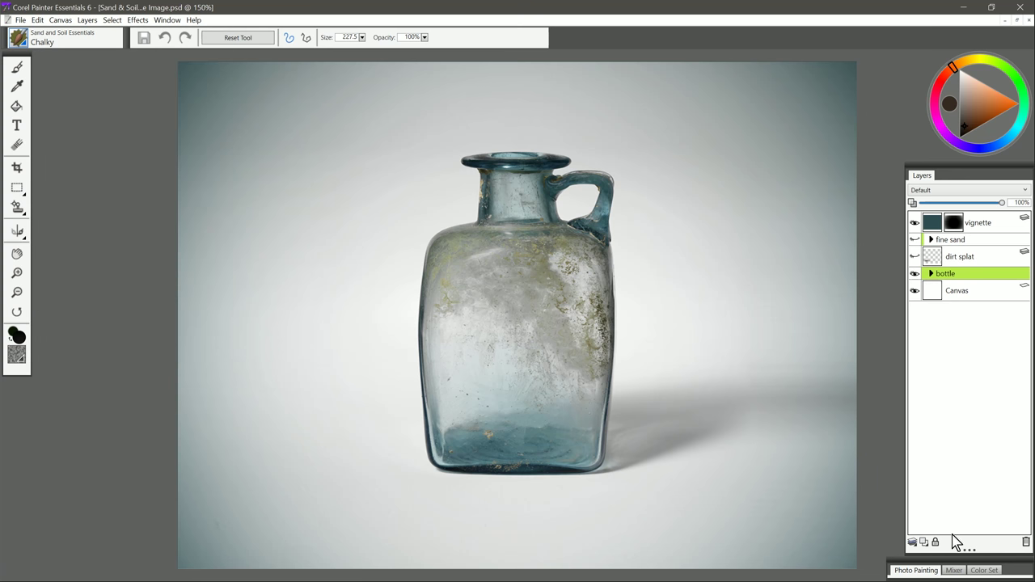
left_click(924, 543)
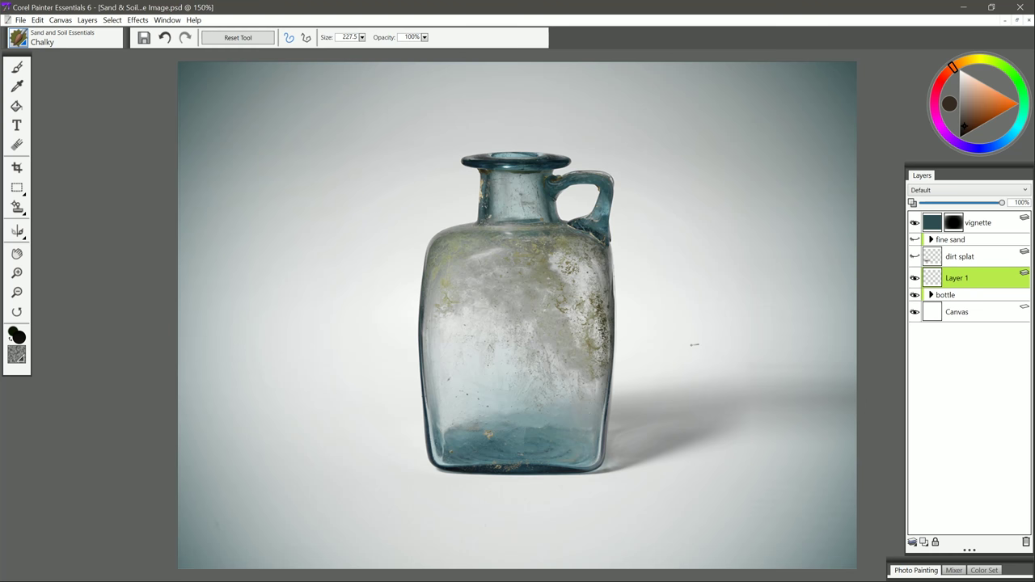
left_click_drag(953, 67, 966, 65)
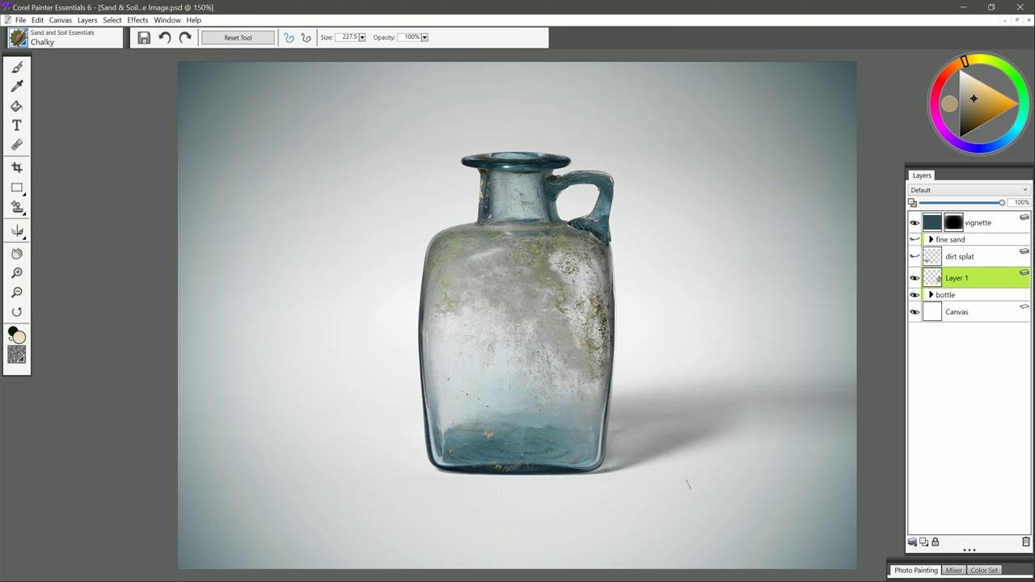
Paint Chalky test strokes across the foreground and, with a smaller brush, in two patches right of the bottle.
mouse_move(688, 484)
left_mouse_down()
mouse_move(380, 518)
mouse_move(862, 489)
mouse_move(695, 502)
mouse_move(339, 485)
mouse_move(291, 537)
mouse_move(299, 517)
left_mouse_up()
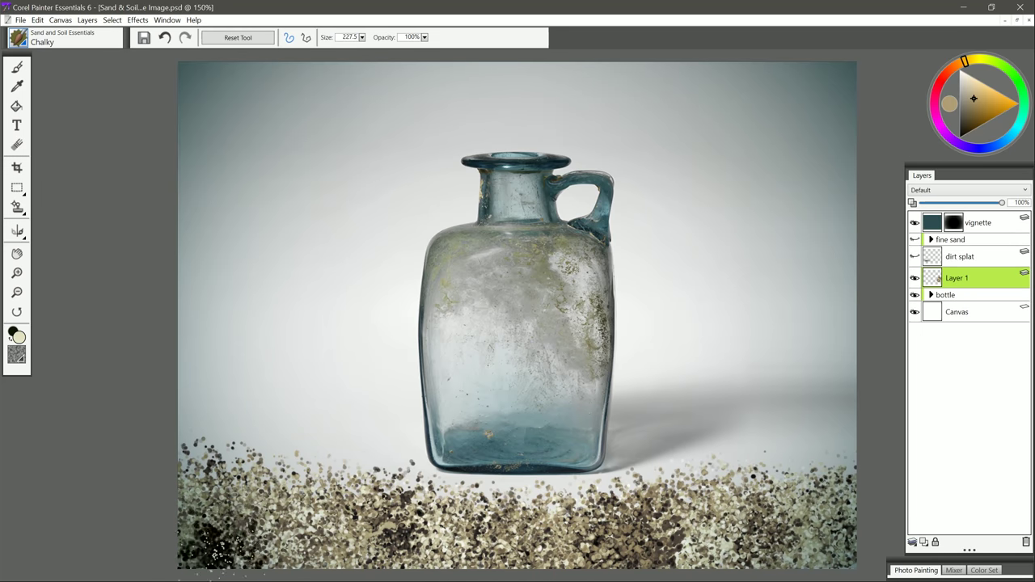
mouse_move(220, 552)
left_mouse_down()
mouse_move(350, 566)
mouse_move(616, 572)
mouse_move(760, 548)
mouse_move(867, 485)
left_mouse_up()
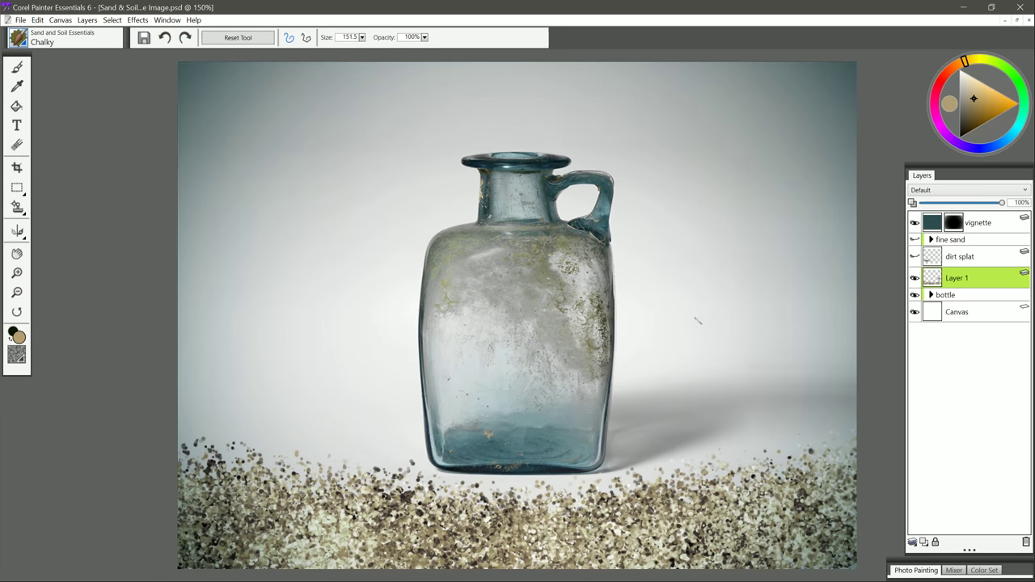
mouse_move(694, 314)
left_mouse_down()
mouse_move(700, 299)
mouse_move(702, 317)
mouse_move(692, 309)
mouse_move(710, 316)
mouse_move(702, 283)
left_mouse_up()
left_click_drag(718, 197, 762, 199)
mouse_move(721, 166)
left_mouse_down()
mouse_move(720, 210)
mouse_move(760, 186)
mouse_move(720, 162)
mouse_move(695, 202)
mouse_move(759, 202)
mouse_move(703, 129)
left_mouse_up()
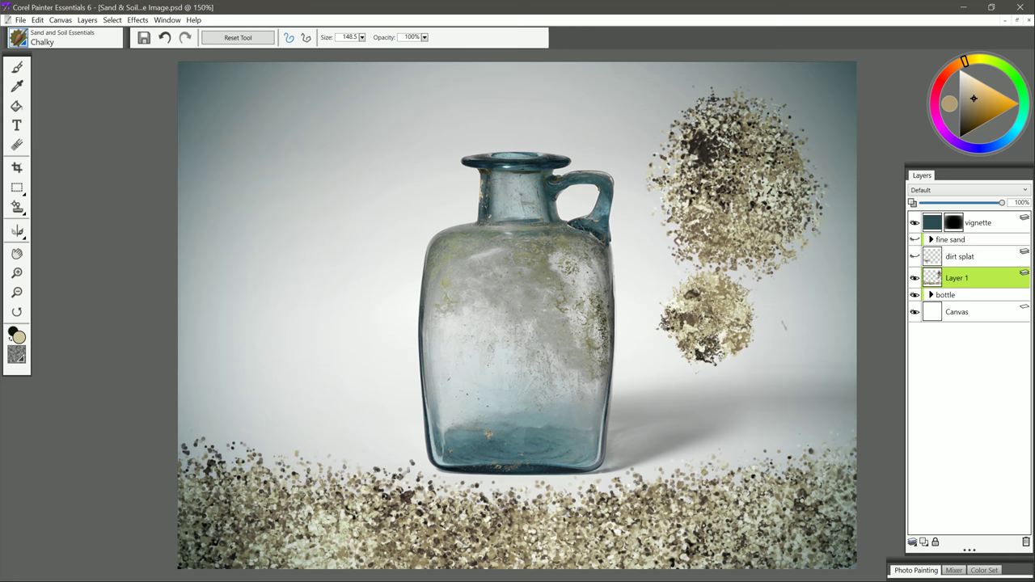
Undo the Chalky test patches right of the bottle and clear the remaining trial strokes from the layer.
key("ctrl+z")
key("ctrl+z")
key("ctrl+z")
mouse_move(701, 174)
left_mouse_down()
mouse_move(709, 186)
mouse_move(743, 183)
mouse_move(696, 202)
mouse_move(716, 146)
mouse_move(695, 206)
mouse_move(759, 154)
mouse_move(703, 198)
mouse_move(776, 162)
mouse_move(809, 202)
mouse_move(719, 242)
left_mouse_up()
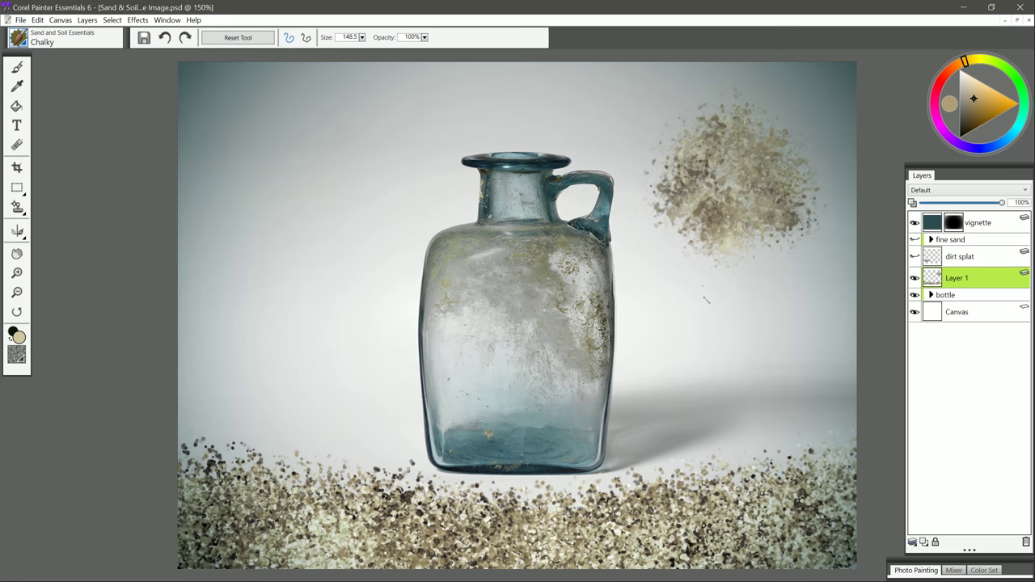
mouse_move(706, 299)
left_mouse_down()
mouse_move(690, 272)
mouse_move(706, 325)
mouse_move(656, 379)
mouse_move(782, 304)
left_mouse_up()
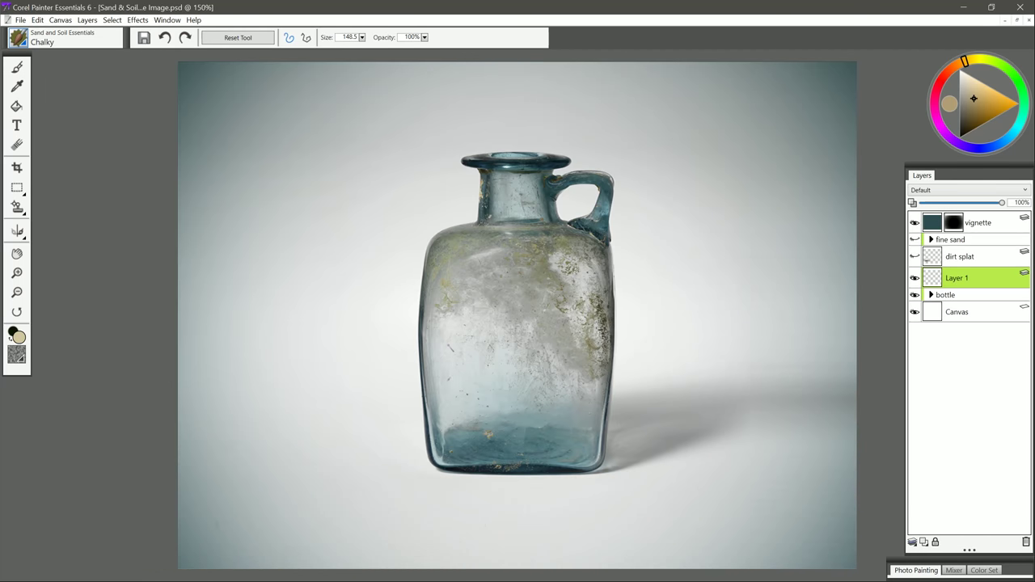
Lasso the lowest section of the bottle's interior, fill it with tan Chalky texture and drop the selection.
left_click(18, 193)
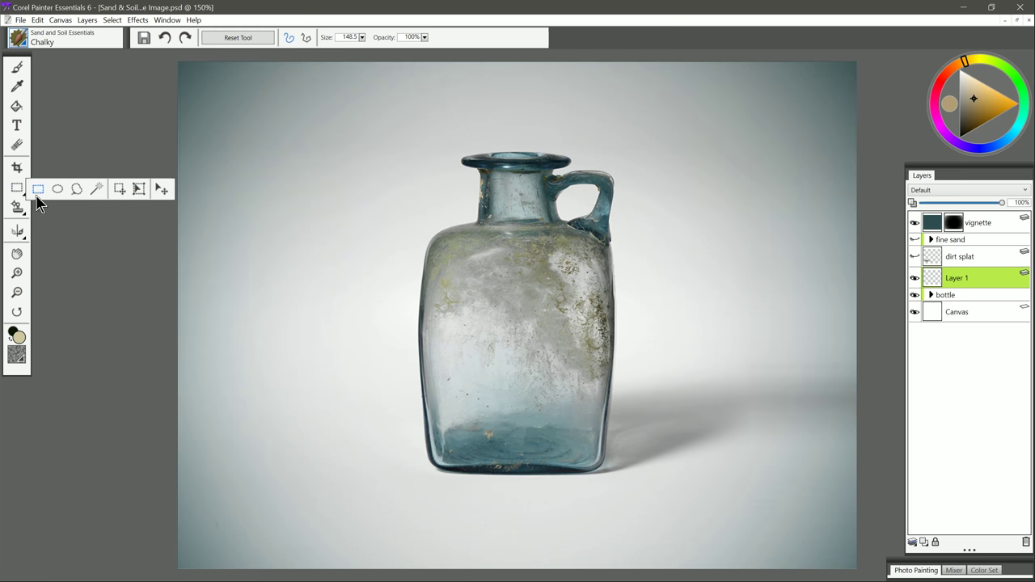
left_click(77, 189)
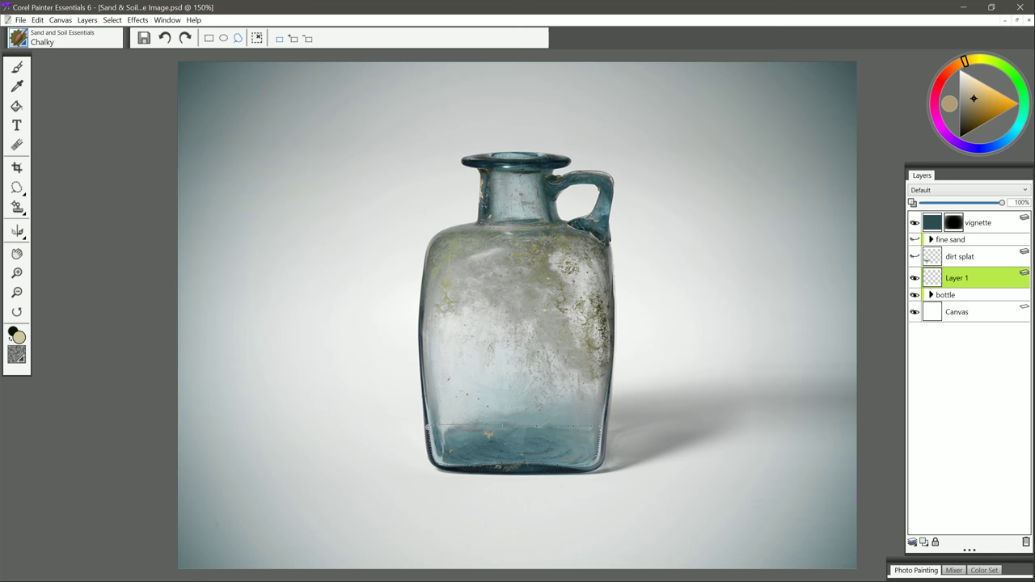
left_click_drag(437, 425, 566, 425)
left_click(17, 68)
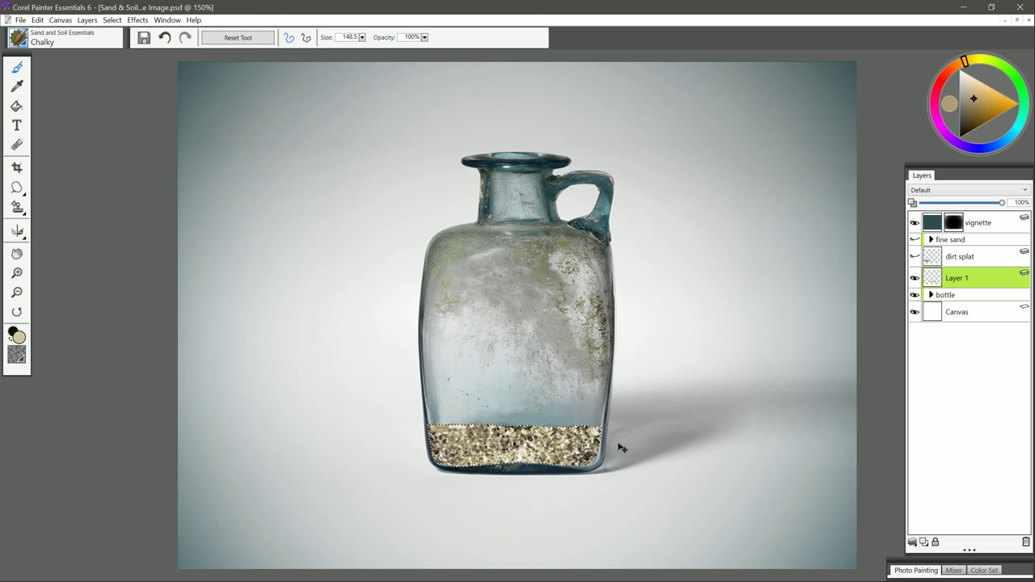
key("ctrl+d")
Rename the painted layer as chalky.
double_click(962, 279)
type("chalky")
key("Return")
Add a new layer above chalky and set up the Dirt Splat brush with a dark brown colour.
left_click(923, 542)
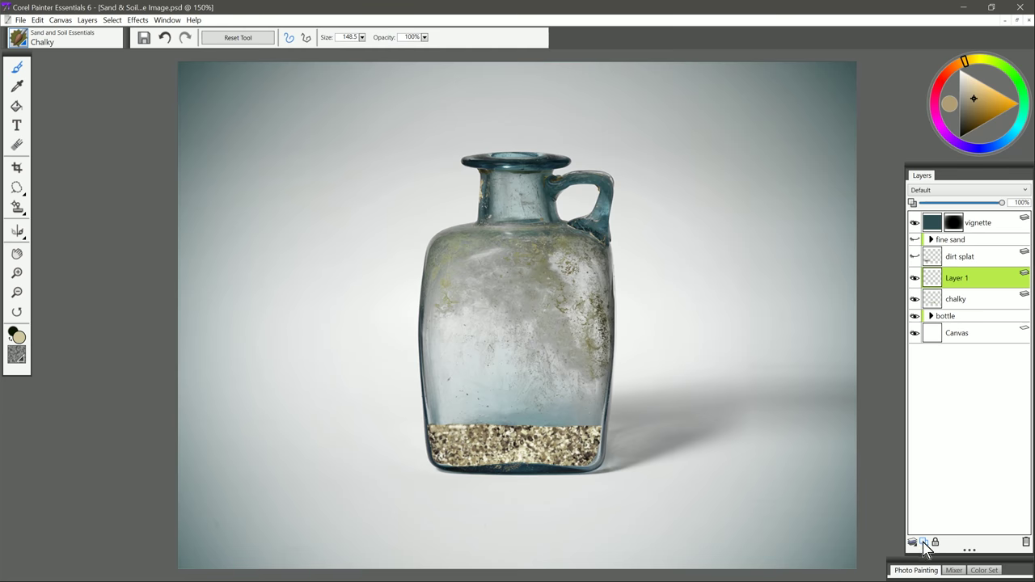
left_click(18, 38)
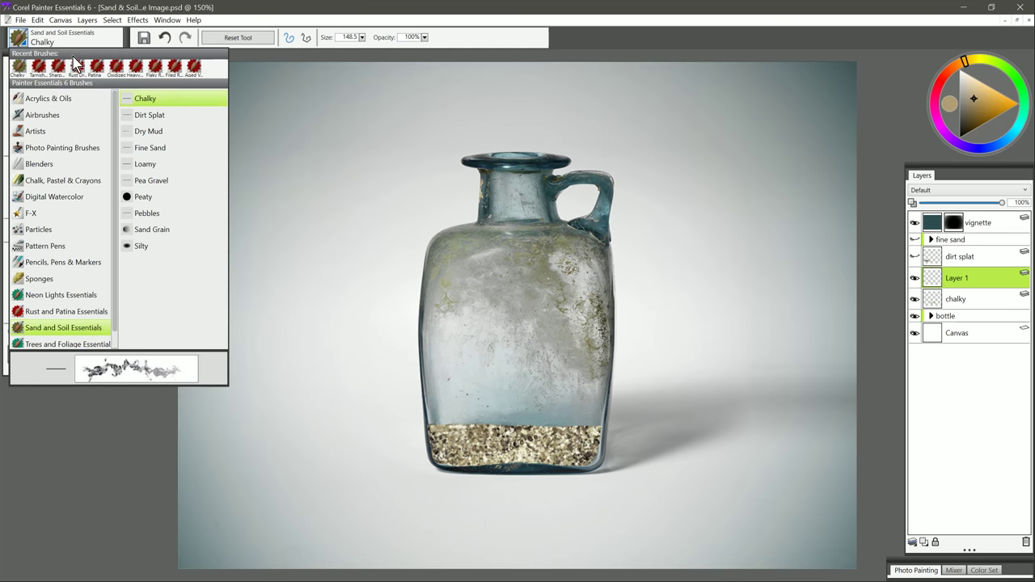
left_click(161, 120)
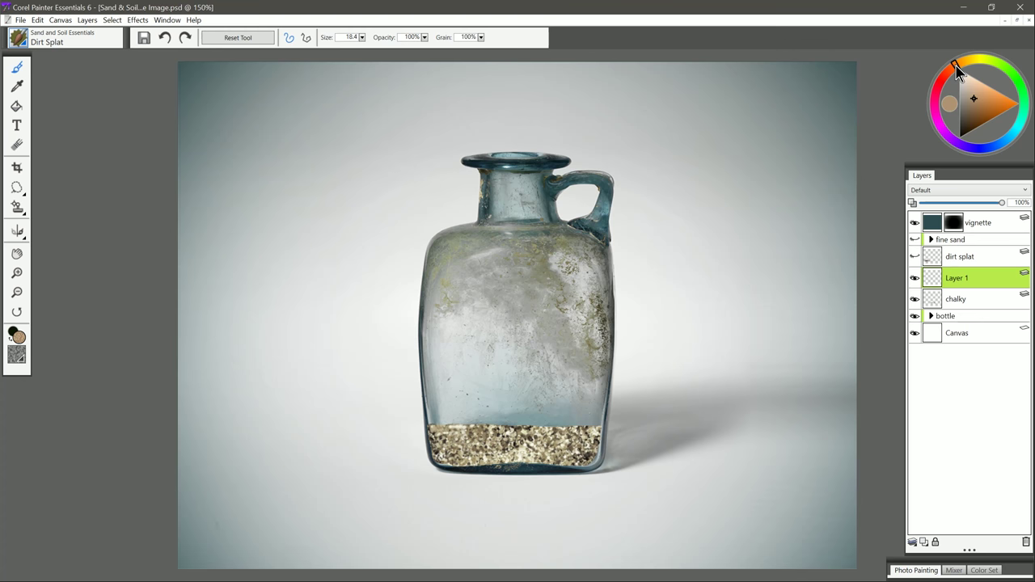
left_click(968, 123)
Enlarge the Dirt Splat brush to about 100 and paint test splats on the backdrop at both sides of the bottle.
mouse_move(275, 437)
left_mouse_down("ctrl+alt")
mouse_move(347, 436)
mouse_move(318, 487)
left_mouse_up("ctrl+alt")
left_click_drag(286, 447, 284, 444)
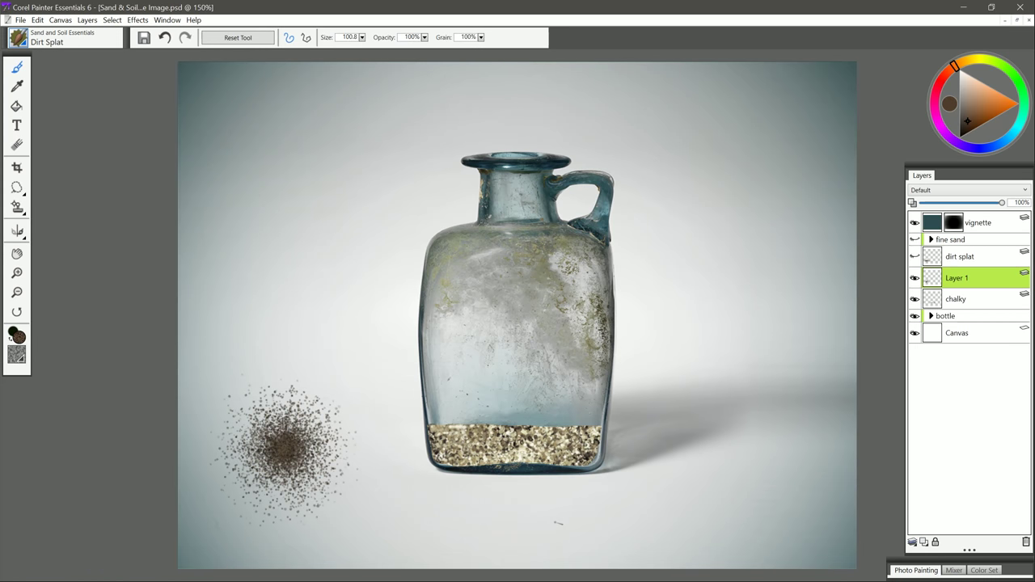
left_click(346, 369)
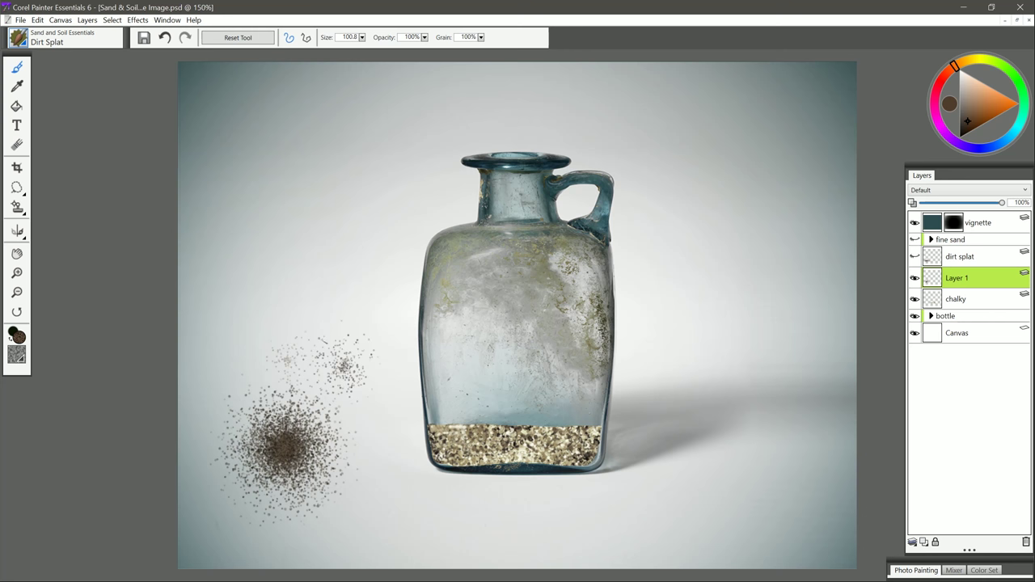
left_click(361, 482)
left_click(288, 528)
left_click(365, 534)
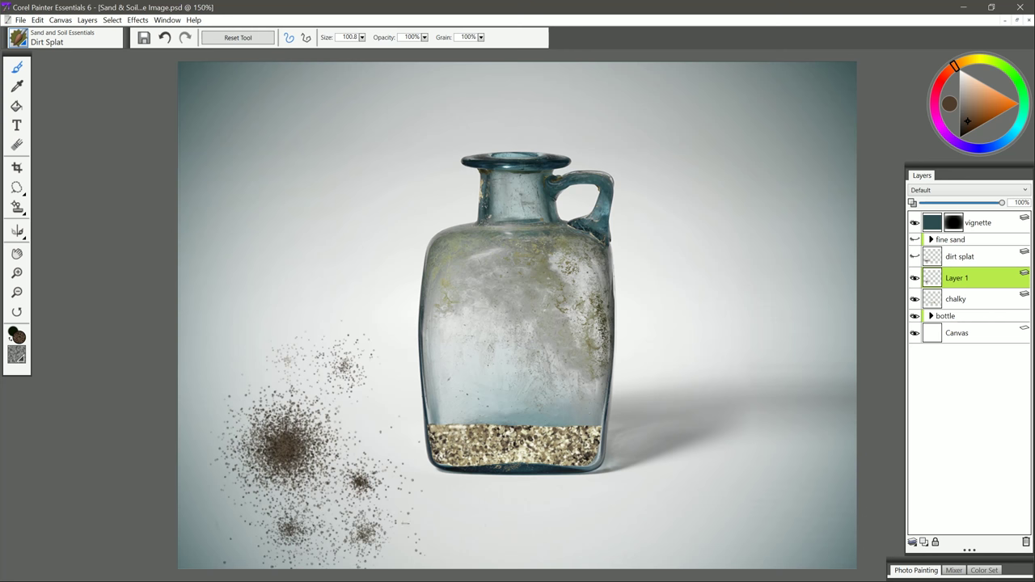
left_click(737, 489)
left_click(734, 484)
left_click(734, 483)
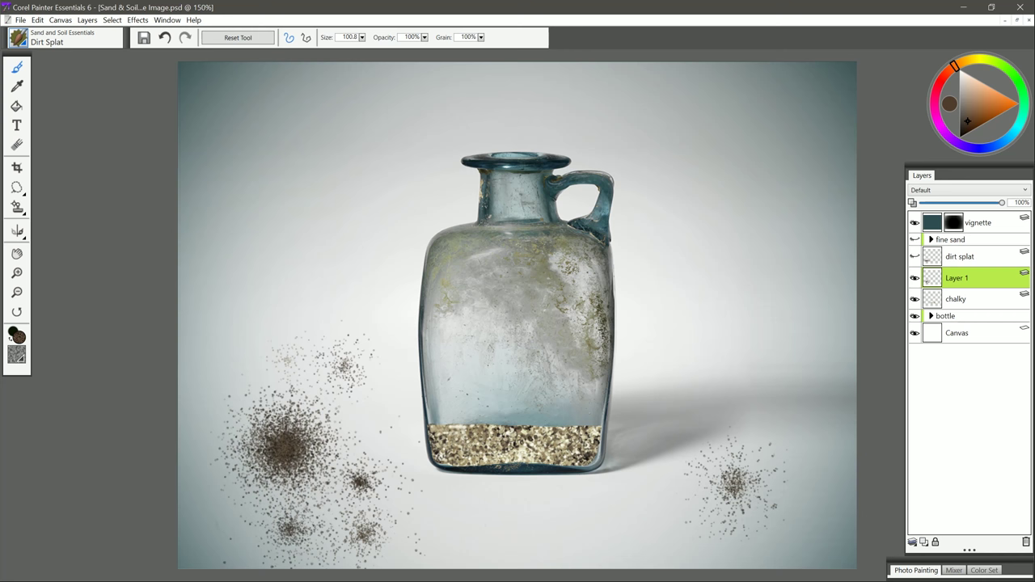
left_click(734, 483)
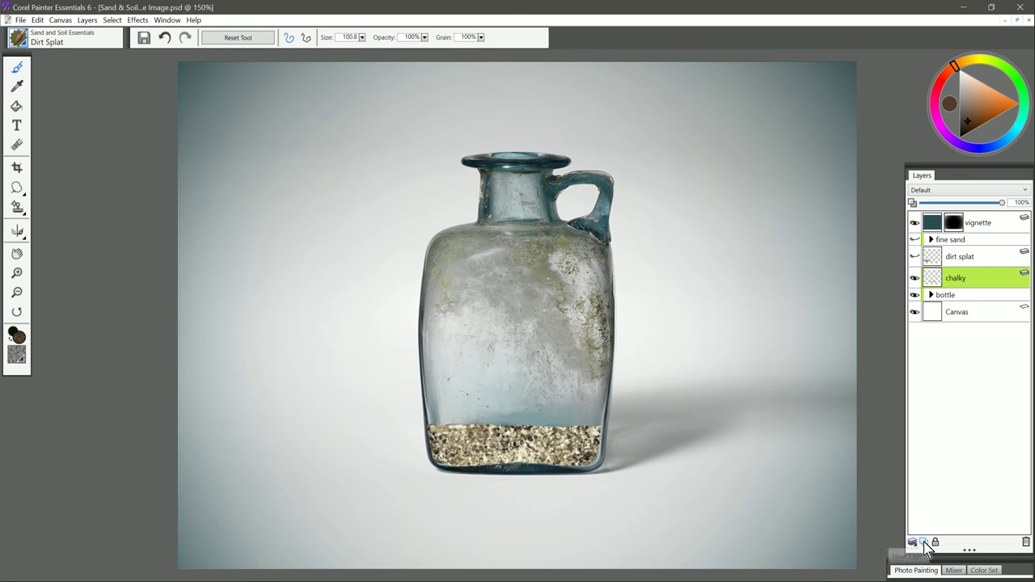
Add a fresh layer above chalky and switch to the Dry Mud brush.
left_click(924, 542)
left_click(39, 42)
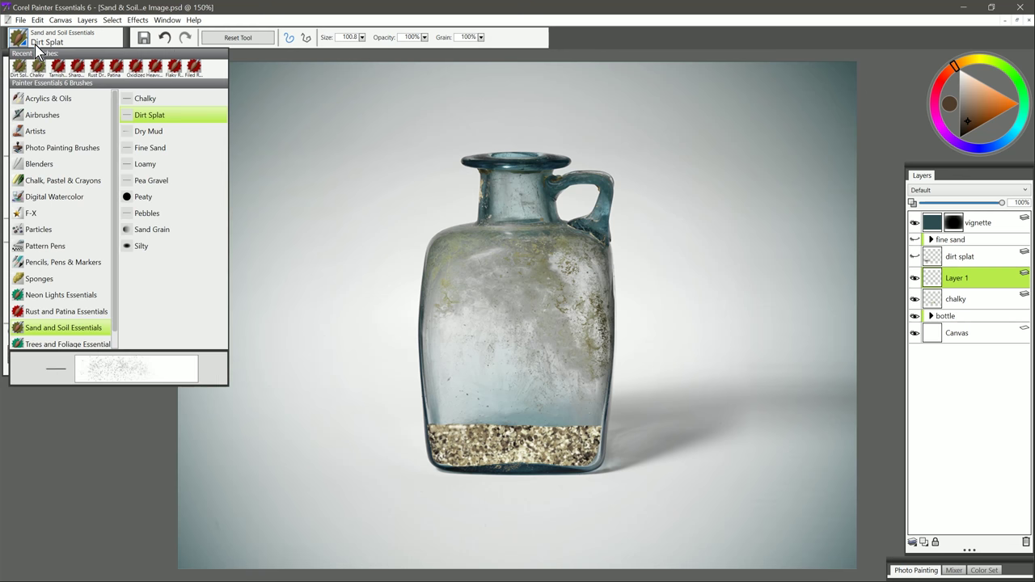
left_click(154, 132)
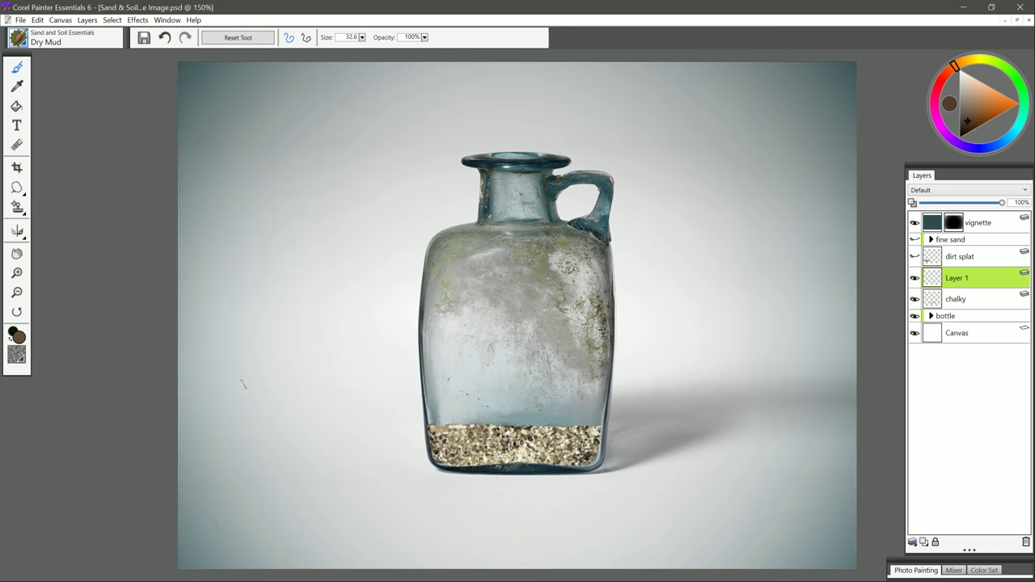
Paint dense and light Dry Mud test patches in dark brown on the backdrop left of the bottle.
mouse_move(241, 383)
left_mouse_down()
mouse_move(373, 387)
mouse_move(230, 416)
mouse_move(396, 422)
mouse_move(388, 444)
mouse_move(214, 463)
mouse_move(251, 475)
mouse_move(404, 485)
mouse_move(222, 489)
mouse_move(388, 517)
left_mouse_up()
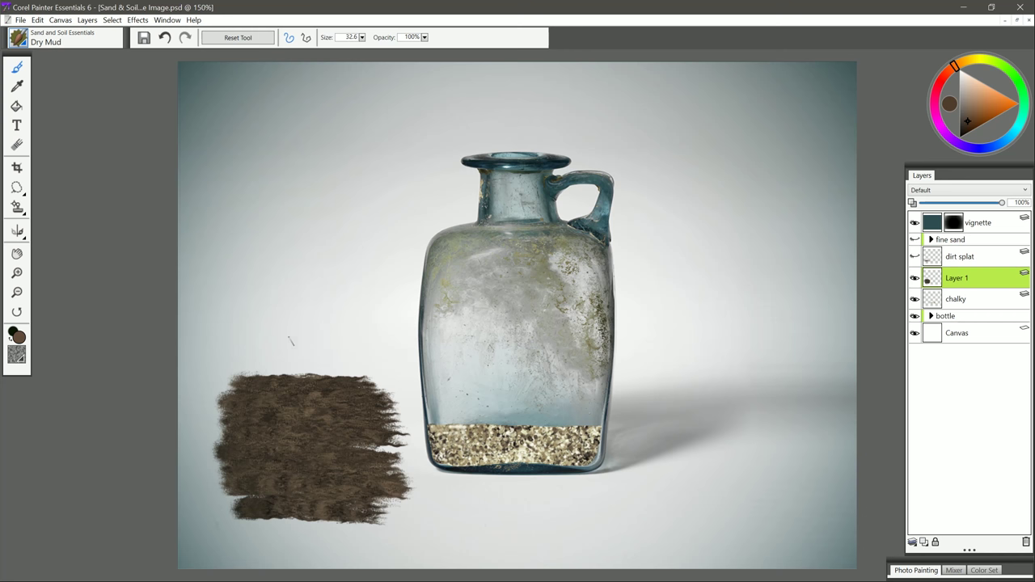
mouse_move(261, 326)
left_mouse_down()
mouse_move(369, 327)
mouse_move(266, 309)
mouse_move(312, 310)
mouse_move(267, 326)
mouse_move(275, 337)
mouse_move(238, 317)
mouse_move(234, 335)
mouse_move(380, 342)
mouse_move(396, 330)
mouse_move(396, 306)
left_mouse_up()
key("ctrl+z")
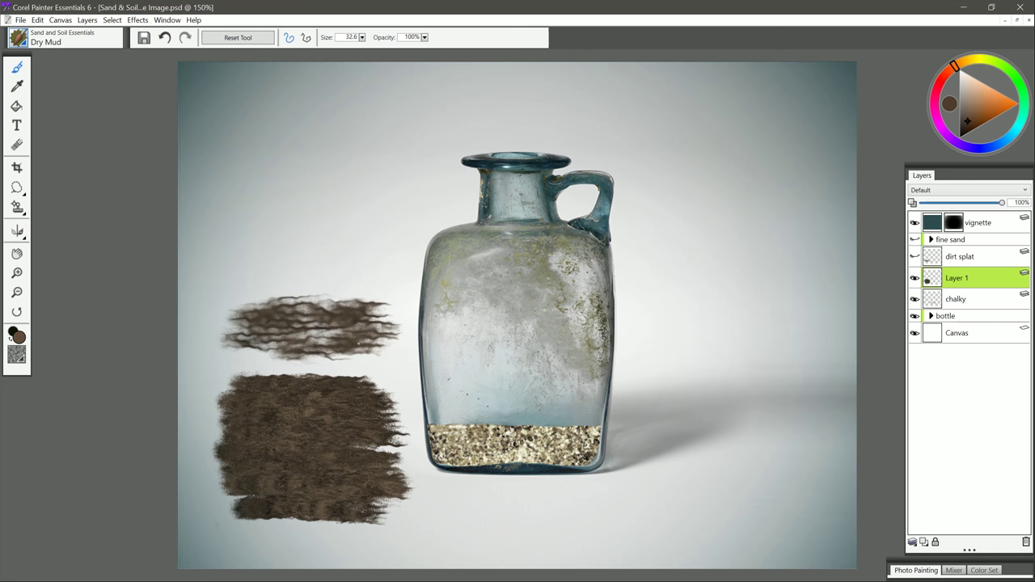
mouse_move(376, 236)
left_mouse_down()
mouse_move(299, 247)
mouse_move(388, 265)
mouse_move(396, 295)
mouse_move(259, 300)
mouse_move(354, 311)
left_mouse_up()
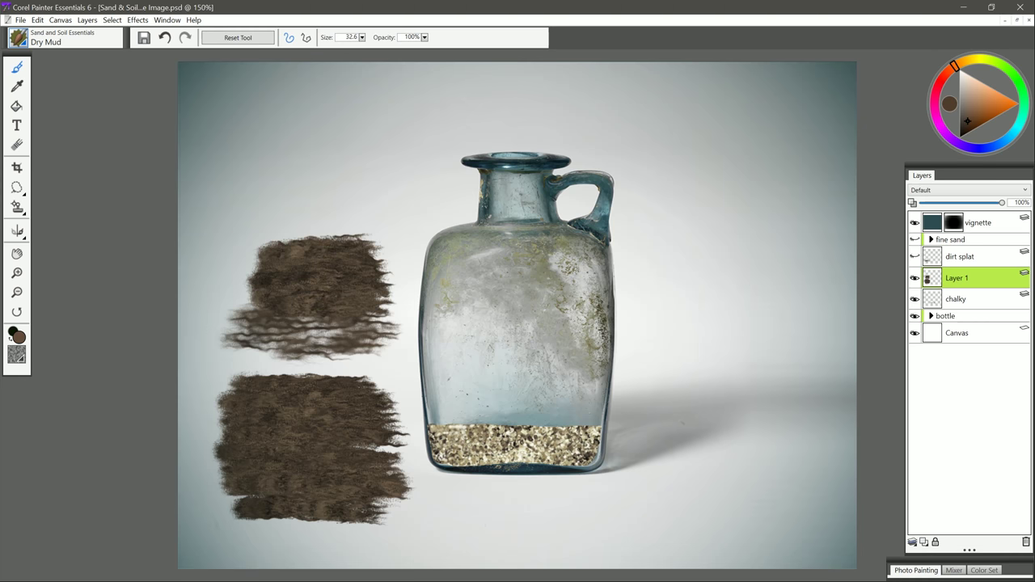
Paint two Dry Mud test patches right of the bottle, one with the brush size at about 144 and one at 18.
left_click_drag(677, 267, 735, 280)
mouse_move(808, 222)
left_mouse_down()
mouse_move(687, 229)
mouse_move(776, 258)
mouse_move(776, 279)
mouse_move(711, 303)
mouse_move(760, 320)
mouse_move(713, 333)
left_mouse_up()
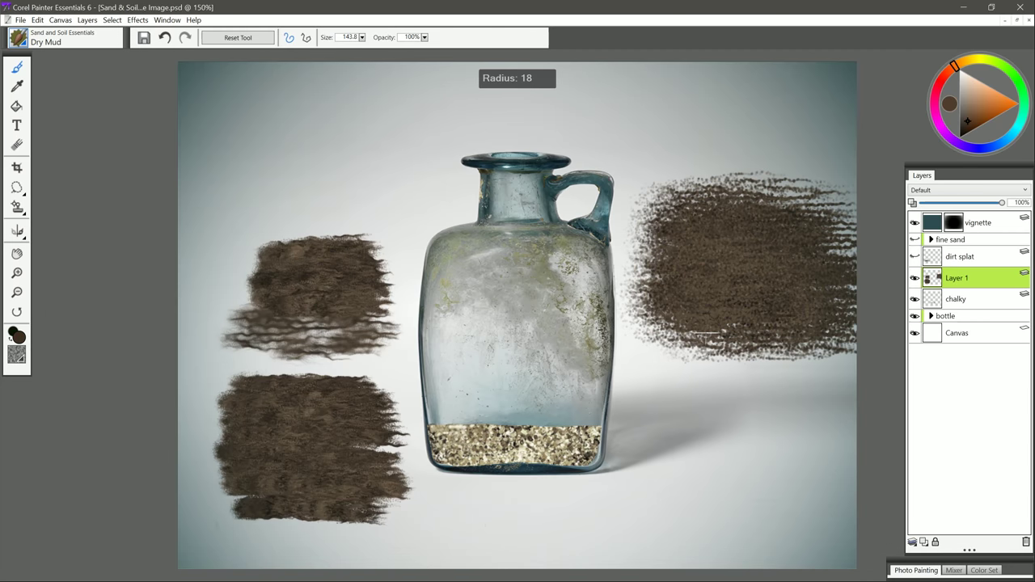
mouse_move(700, 383)
left_mouse_down()
mouse_move(787, 385)
mouse_move(686, 389)
mouse_move(806, 384)
mouse_move(713, 402)
mouse_move(752, 397)
mouse_move(772, 404)
mouse_move(715, 411)
mouse_move(803, 417)
mouse_move(721, 419)
mouse_move(808, 428)
mouse_move(702, 439)
mouse_move(681, 456)
mouse_move(687, 489)
left_mouse_up()
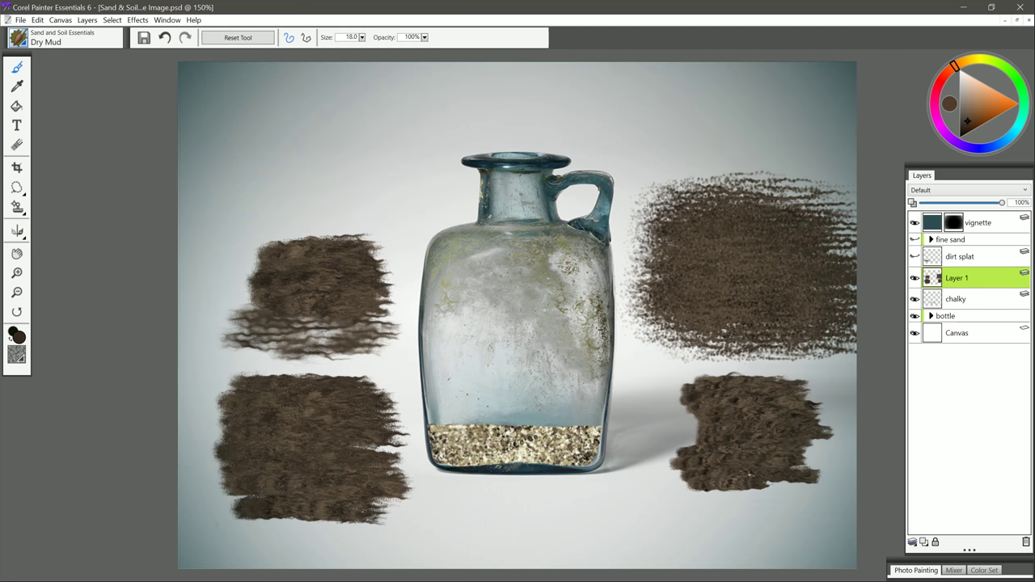
Replace the Dry Mud test layer with a new empty layer and set up the Fine Sand brush in a light sandy tan.
left_click(1025, 541)
left_click(923, 543)
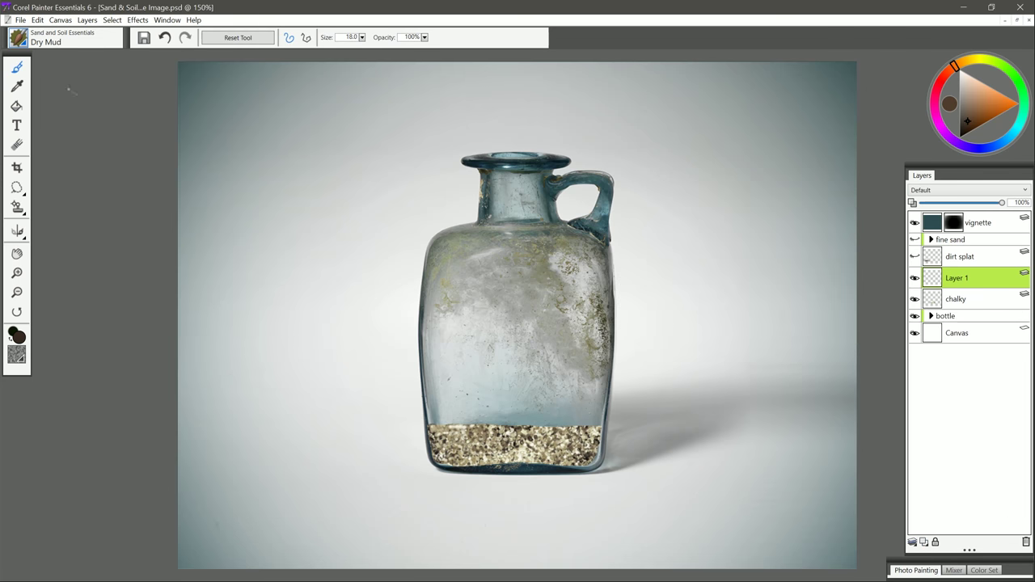
left_click(17, 37)
left_click(152, 148)
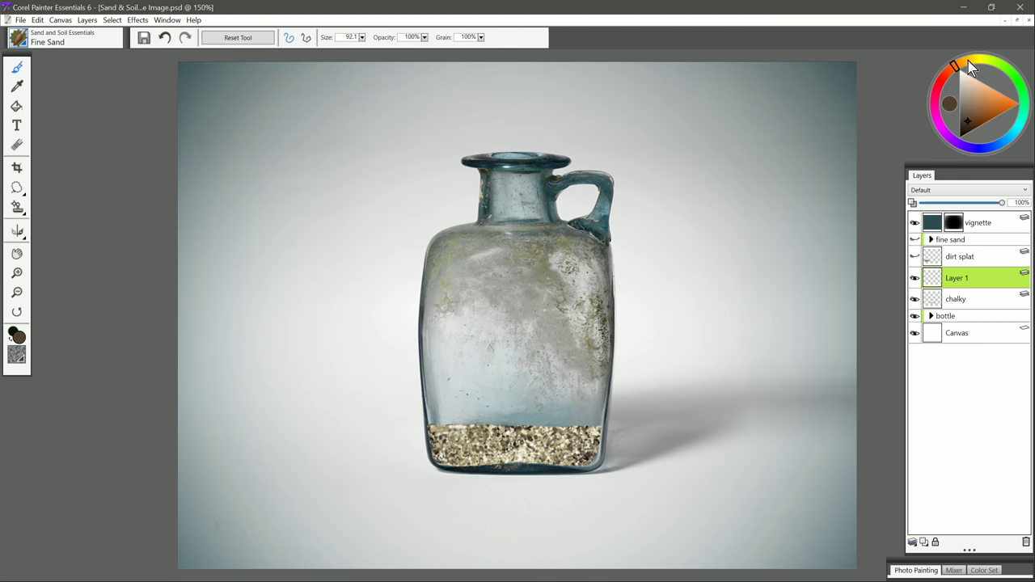
left_click(967, 60)
left_click(977, 98)
Paint Fine Sand test strokes across the foreground and, at a brush size of about 38, a patch right of the bottle.
mouse_move(283, 410)
left_mouse_down()
mouse_move(246, 407)
mouse_move(302, 409)
mouse_move(205, 489)
mouse_move(318, 449)
mouse_move(266, 485)
mouse_move(356, 429)
mouse_move(274, 533)
mouse_move(372, 521)
mouse_move(638, 521)
mouse_move(703, 509)
mouse_move(702, 493)
mouse_move(768, 526)
mouse_move(796, 465)
mouse_move(780, 522)
left_mouse_up()
mouse_move(700, 305)
left_mouse_down()
mouse_move(679, 293)
mouse_move(727, 311)
mouse_move(671, 303)
mouse_move(729, 301)
left_mouse_up()
left_click_drag(712, 344, 776, 331)
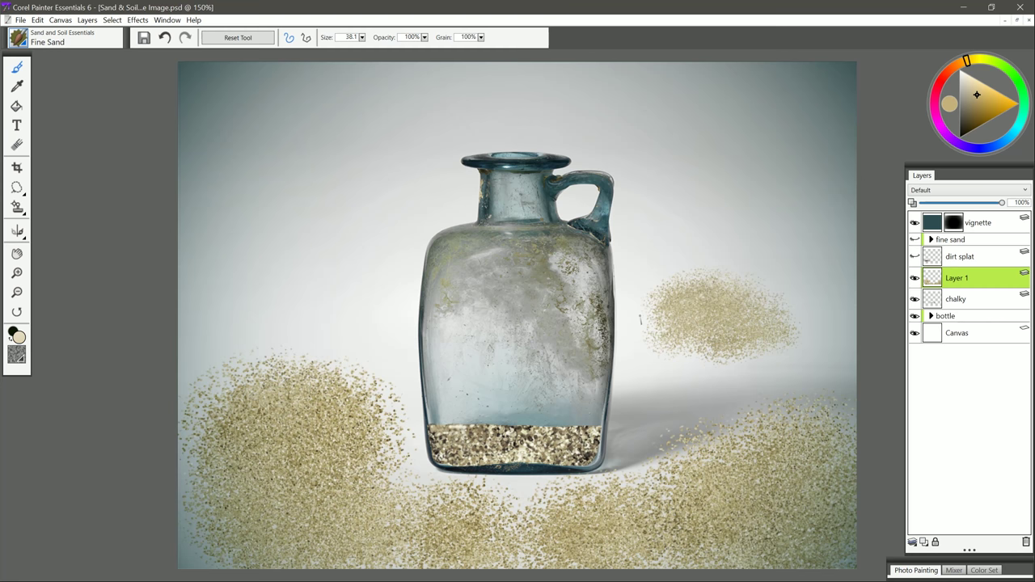
Test Fine Sand at sizes of about 175 left of the bottle and 24 right of it, and clear the layer.
left_click_drag(320, 259, 391, 260)
mouse_move(298, 231)
left_mouse_down()
mouse_move(269, 262)
mouse_move(343, 236)
mouse_move(283, 291)
mouse_move(307, 323)
left_mouse_up()
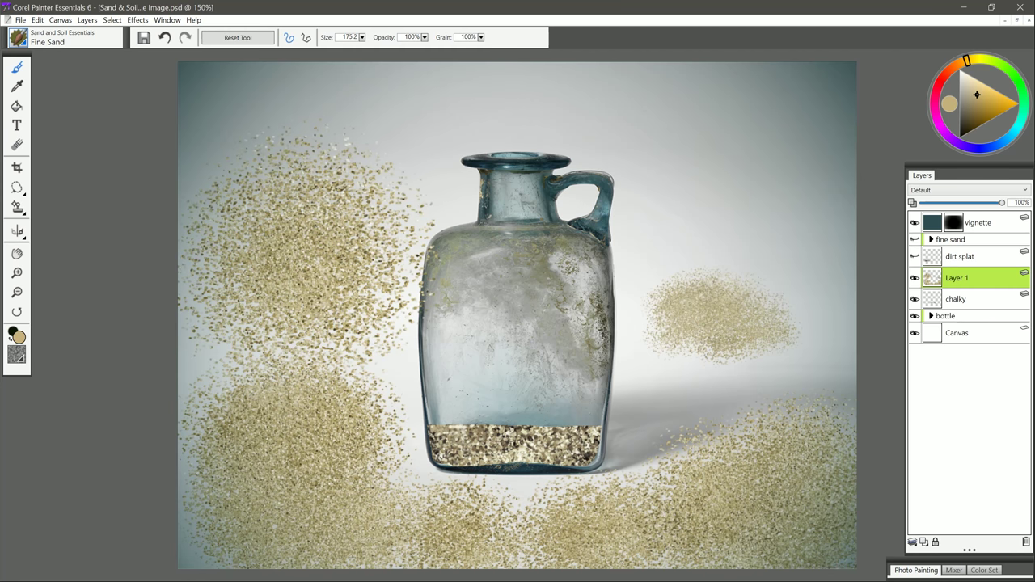
left_click_drag(688, 243, 700, 208)
mouse_move(679, 165)
left_mouse_down()
mouse_move(712, 172)
mouse_move(678, 187)
mouse_move(715, 193)
mouse_move(675, 214)
left_mouse_up()
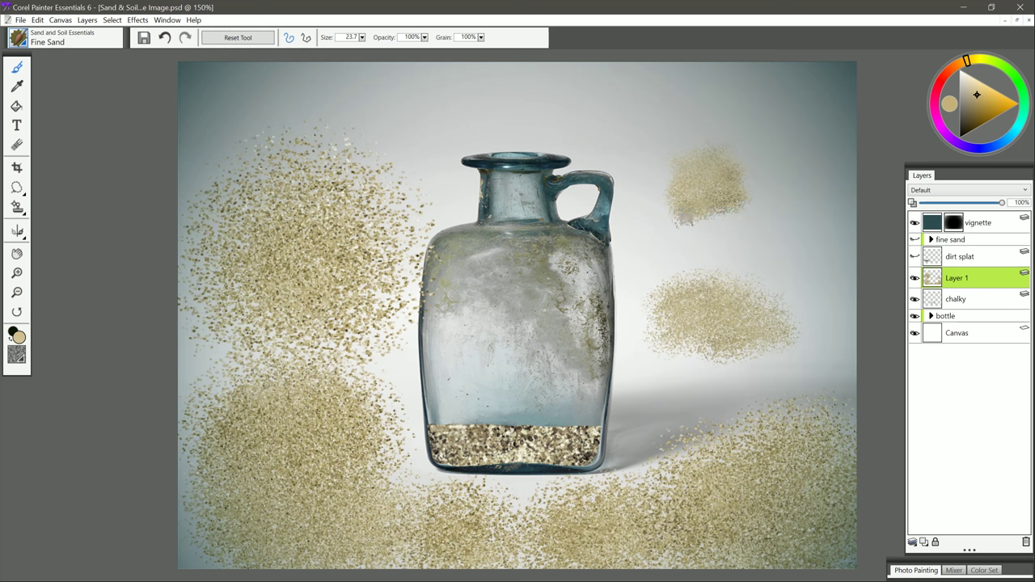
mouse_move(708, 212)
left_mouse_down()
mouse_move(780, 236)
mouse_move(812, 268)
left_mouse_up()
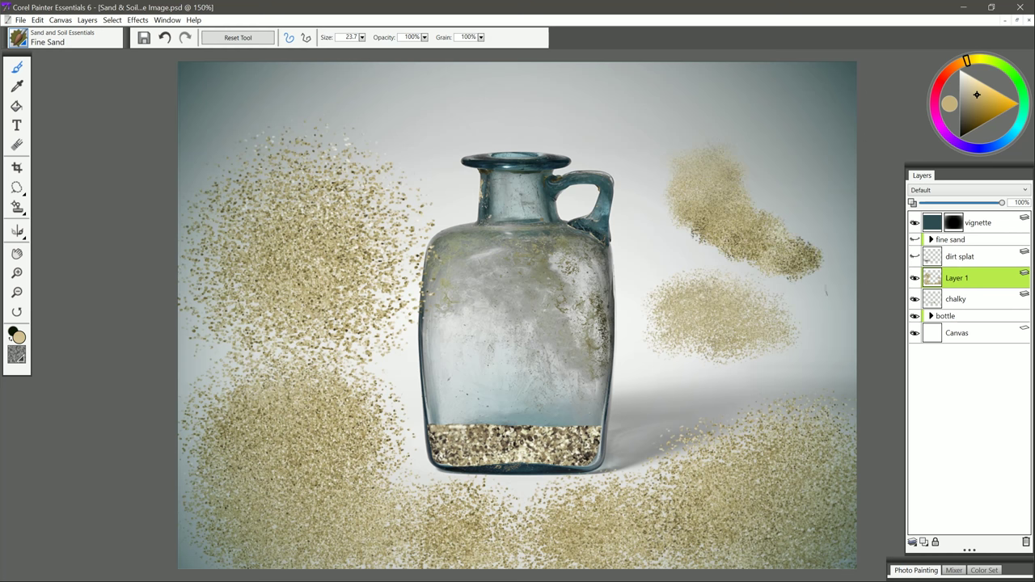
key("Delete")
Choose the Loamy brush and lasso a band inside the bottle directly above the chalky layer for painting.
left_click(19, 38)
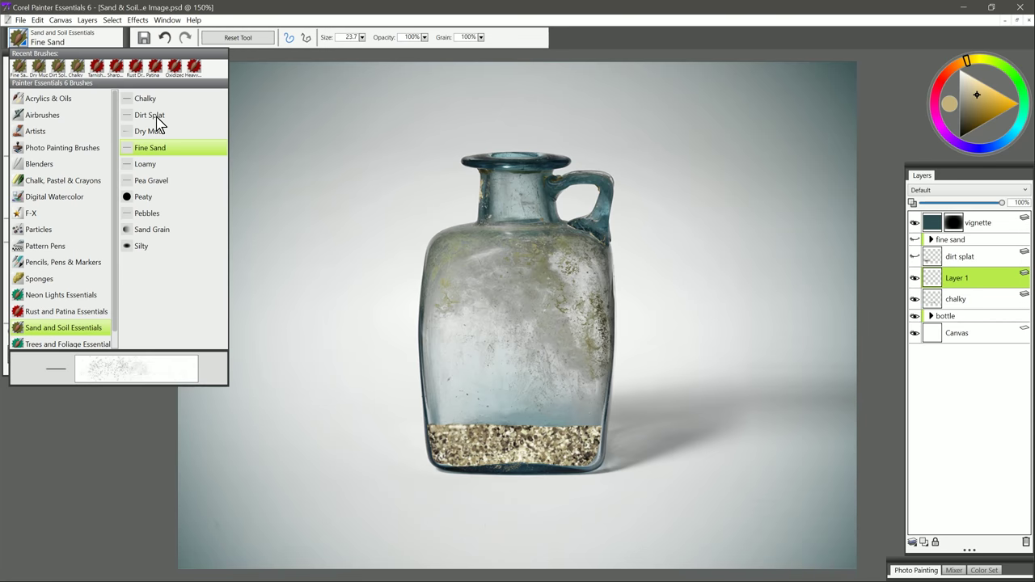
left_click(145, 165)
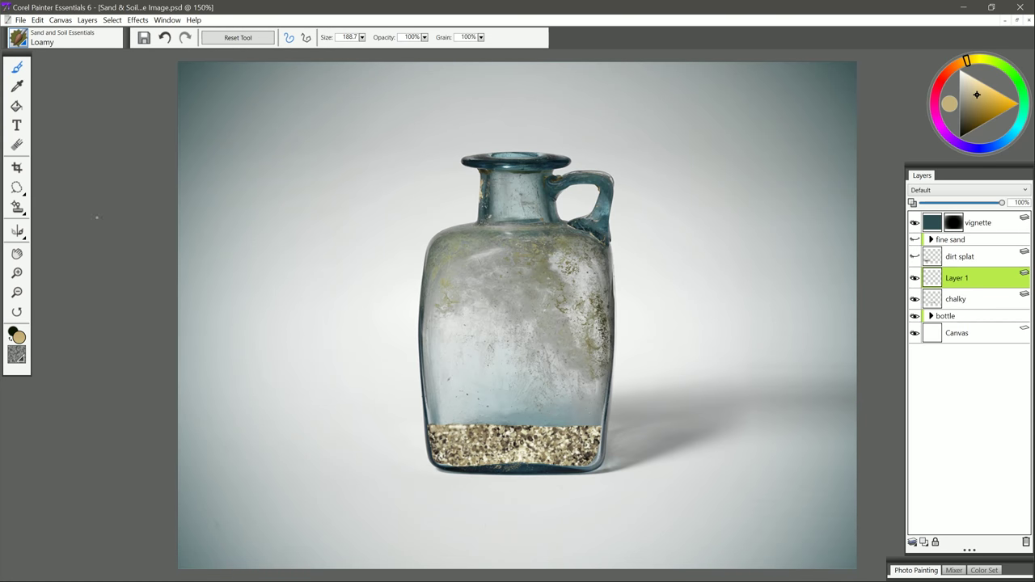
left_click(16, 189)
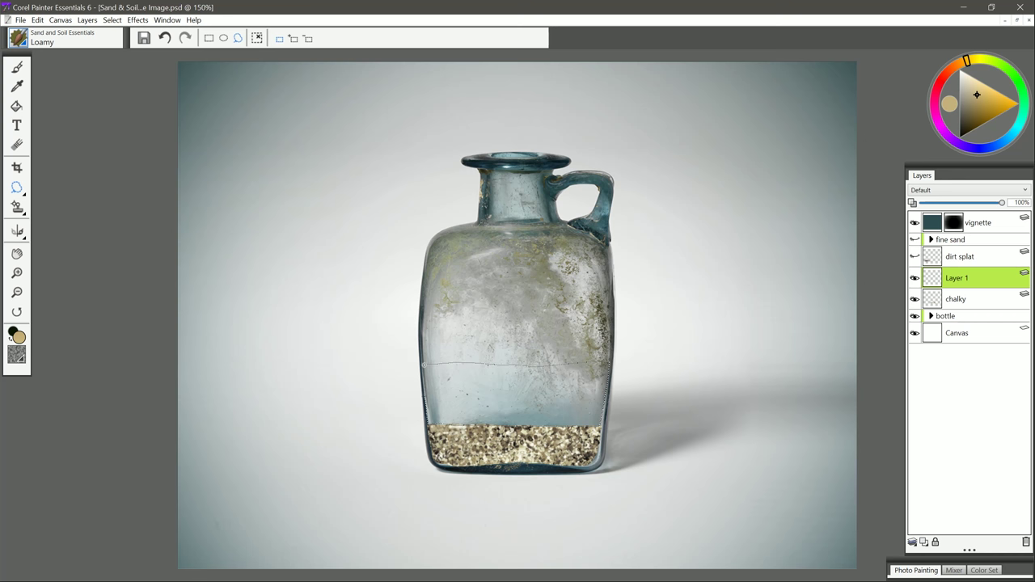
left_click(17, 67)
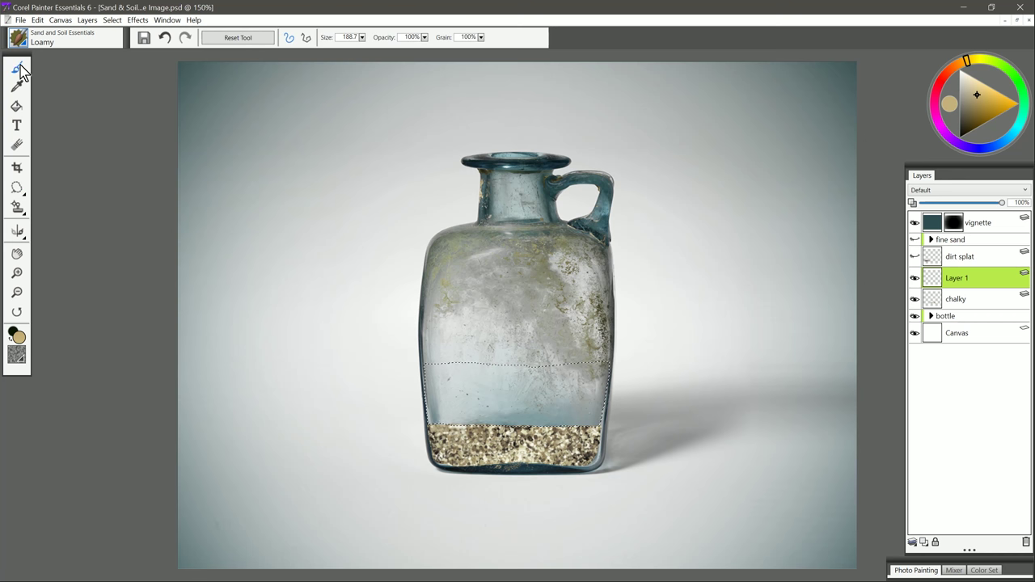
Fill the selected band with Loamy strokes in a dark brown at size 188.7 and clear the selection.
left_click(956, 64)
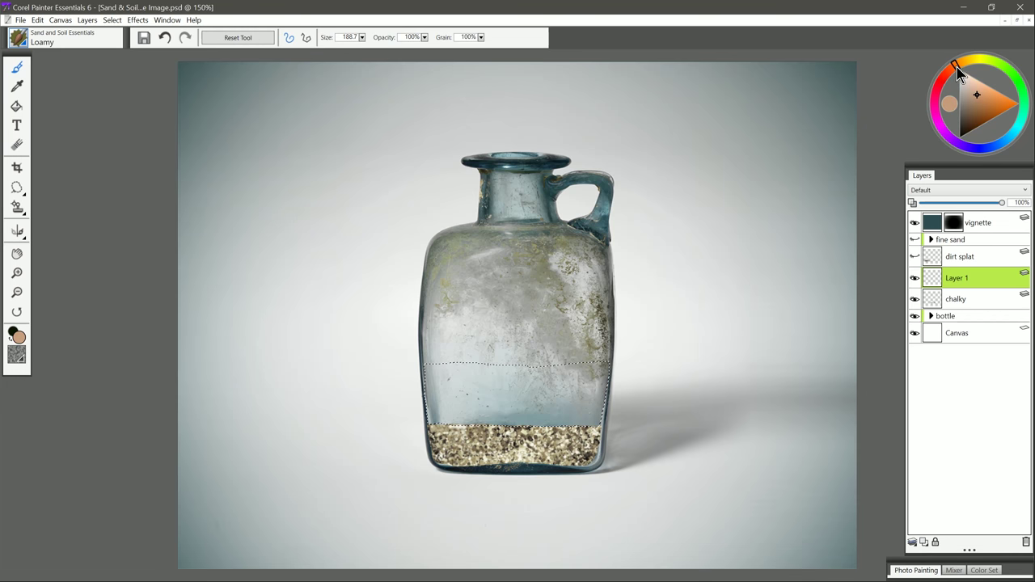
left_click(970, 118)
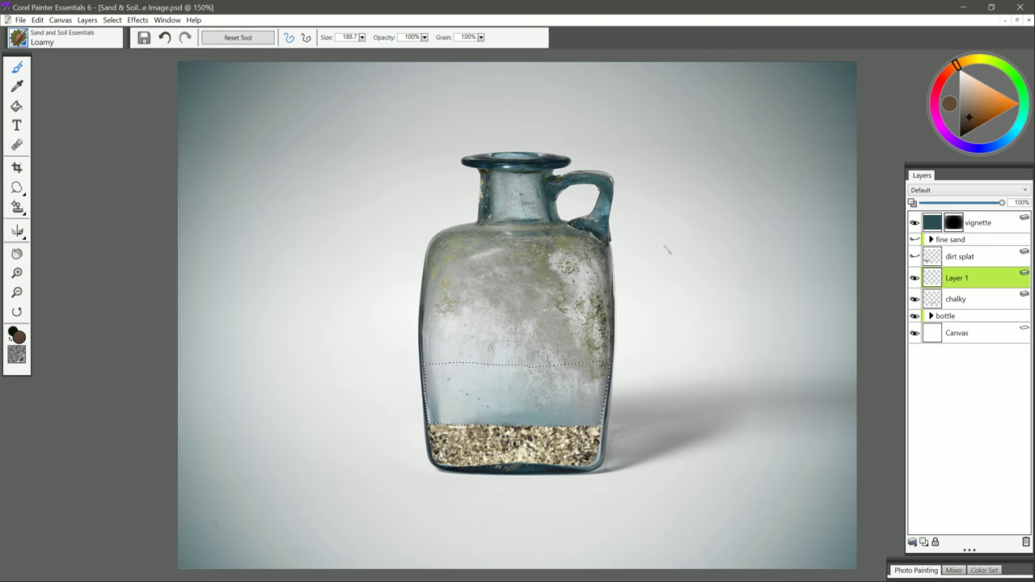
mouse_move(510, 371)
left_mouse_down()
mouse_move(551, 376)
mouse_move(477, 384)
mouse_move(589, 395)
mouse_move(425, 416)
mouse_move(588, 418)
mouse_move(544, 404)
mouse_move(413, 409)
mouse_move(592, 374)
mouse_move(493, 371)
mouse_move(603, 372)
left_mouse_up()
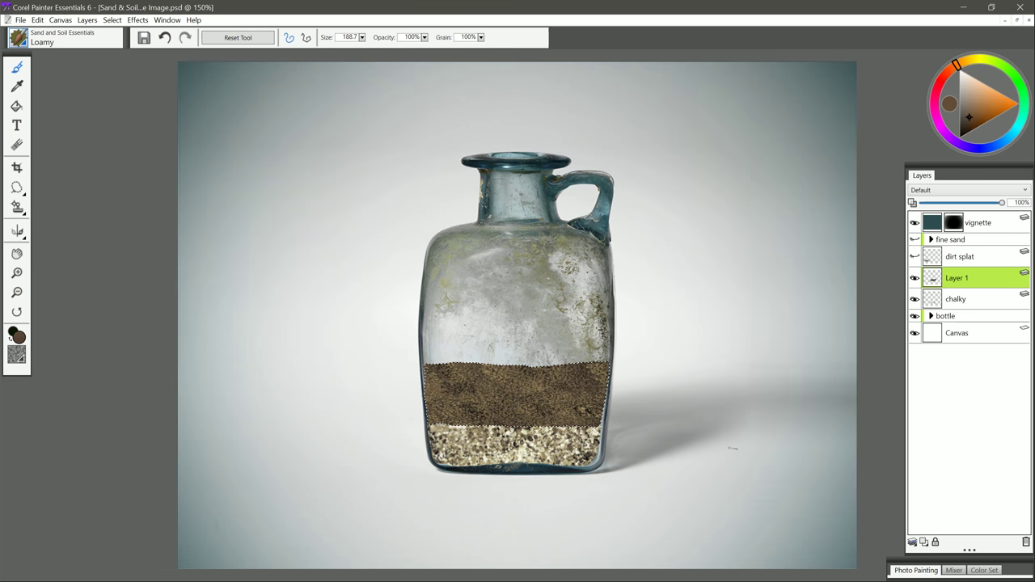
key("ctrl+d")
Rename the painted layer as loamy and add a new empty layer above it.
double_click(956, 277)
type("loamy")
left_click(908, 541)
Paint light warm grey Pea Gravel test strokes right of the bottle at a brush size of 92.1.
left_click(18, 37)
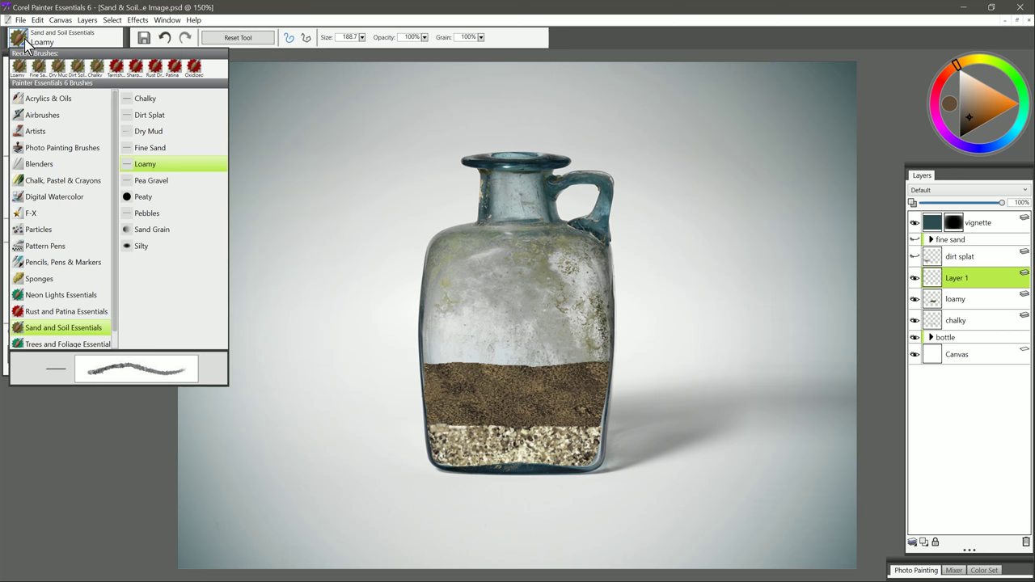
left_click(166, 177)
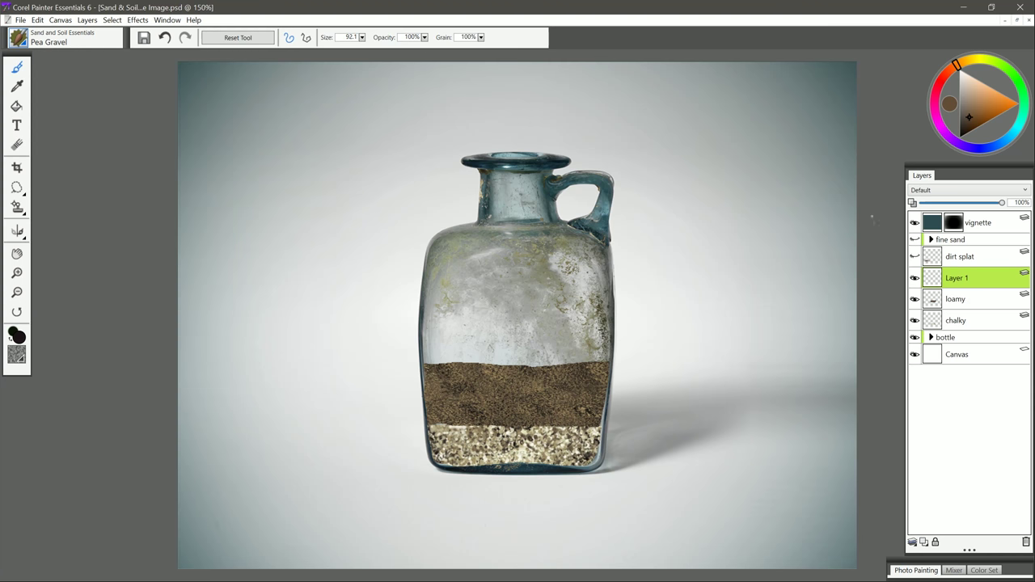
left_click(964, 95)
mouse_move(739, 323)
left_mouse_down()
mouse_move(709, 346)
mouse_move(750, 348)
mouse_move(677, 372)
mouse_move(701, 421)
mouse_move(790, 380)
mouse_move(805, 388)
mouse_move(676, 453)
mouse_move(725, 493)
mouse_move(531, 520)
left_mouse_up()
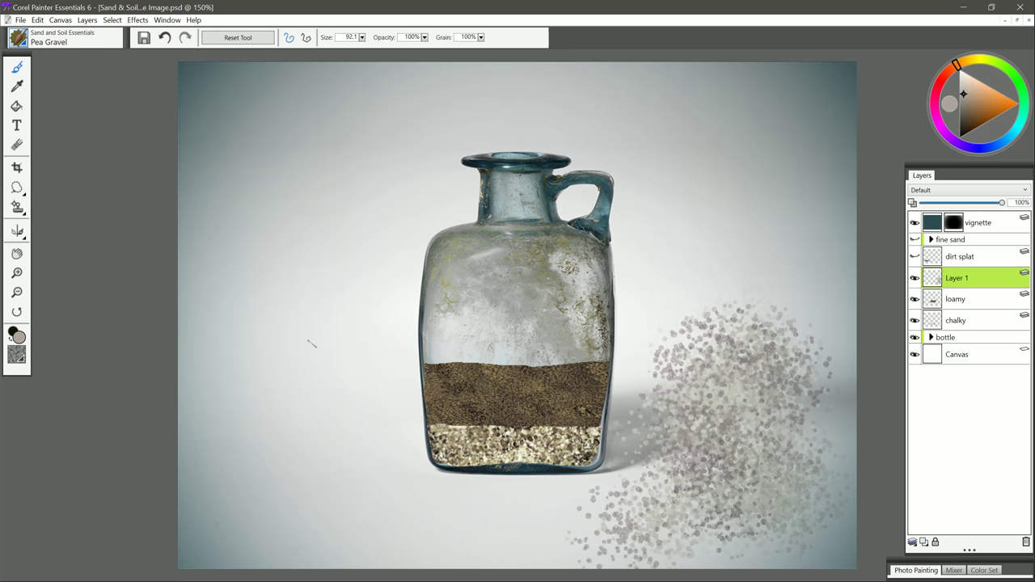
Test Pea Gravel left of the bottle at sizes of 15 and 110.6, and clear the layer.
mouse_move(294, 335)
left_mouse_down()
mouse_move(272, 369)
mouse_move(276, 385)
mouse_move(329, 365)
mouse_move(324, 377)
mouse_move(280, 406)
mouse_move(351, 412)
left_mouse_up()
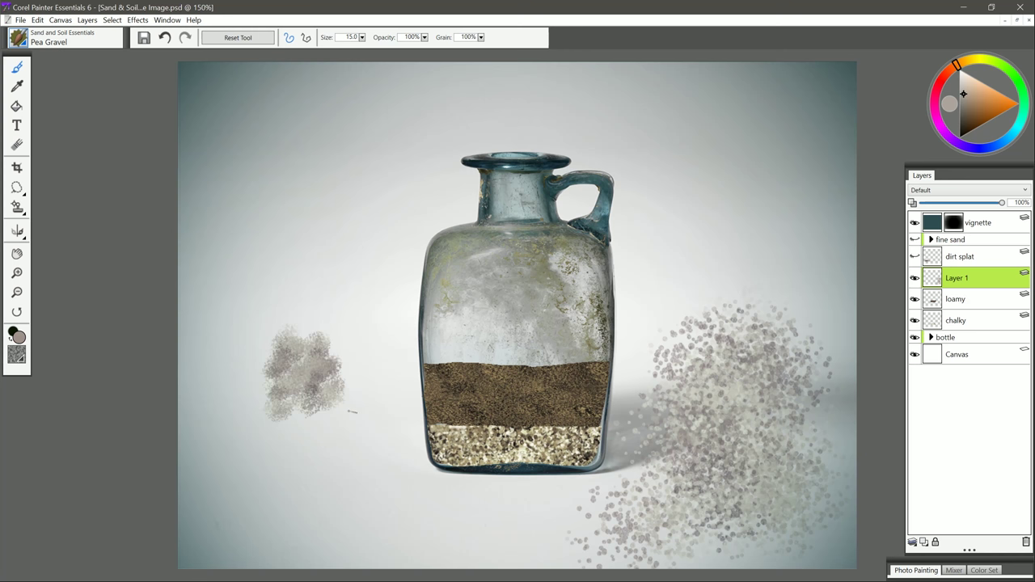
left_click_drag(354, 376, 359, 404)
mouse_move(339, 204)
left_mouse_down()
mouse_move(312, 184)
mouse_move(277, 236)
mouse_move(342, 247)
mouse_move(291, 200)
mouse_move(300, 227)
mouse_move(324, 246)
mouse_move(248, 288)
mouse_move(315, 352)
mouse_move(267, 457)
mouse_move(267, 489)
mouse_move(307, 501)
left_mouse_up()
left_click_drag(307, 501, 242, 541)
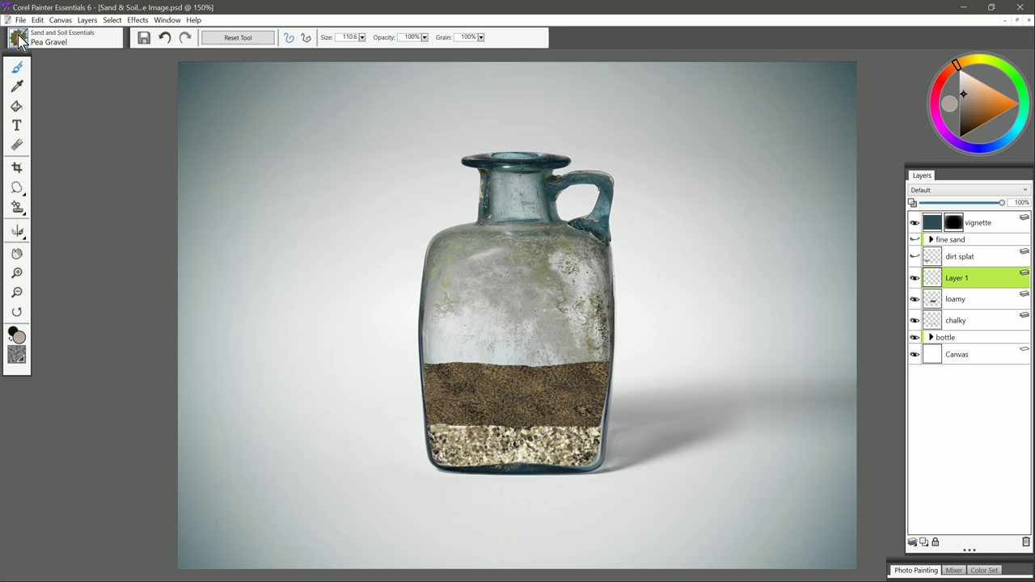
Choose the Peaty brush and lasso a band inside the bottle directly above the loamy layer for painting.
left_click(20, 37)
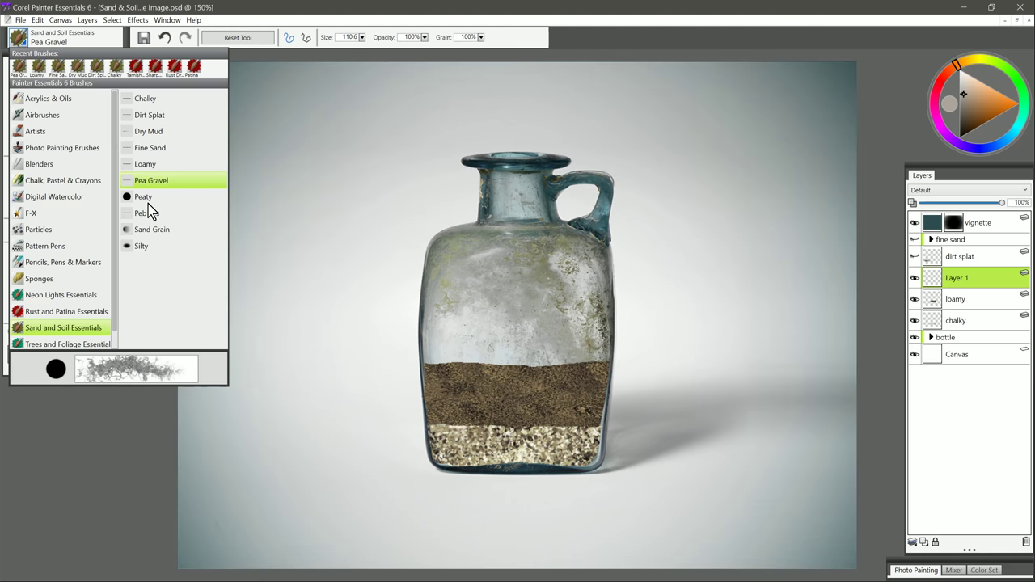
left_click(146, 196)
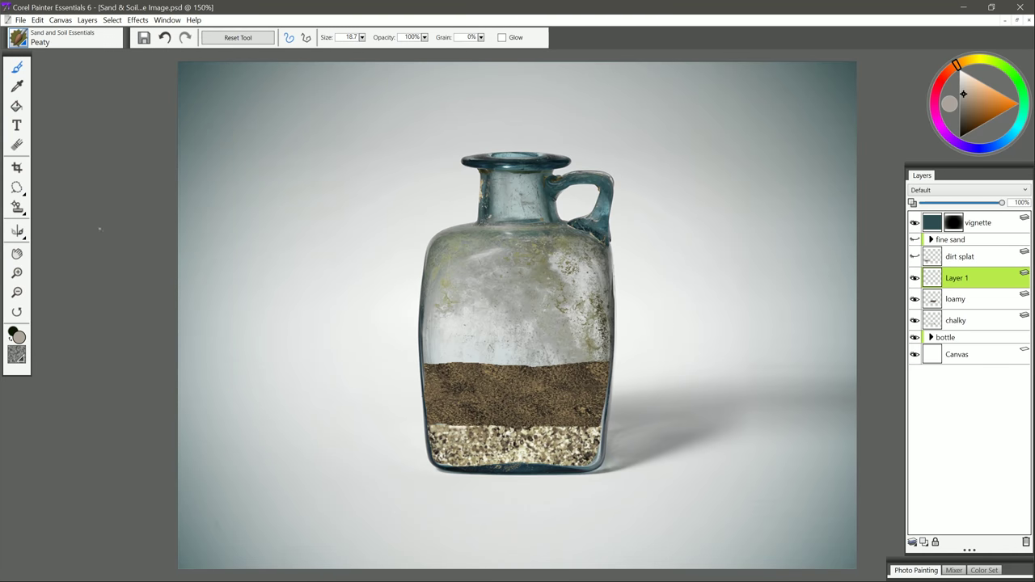
left_click(17, 188)
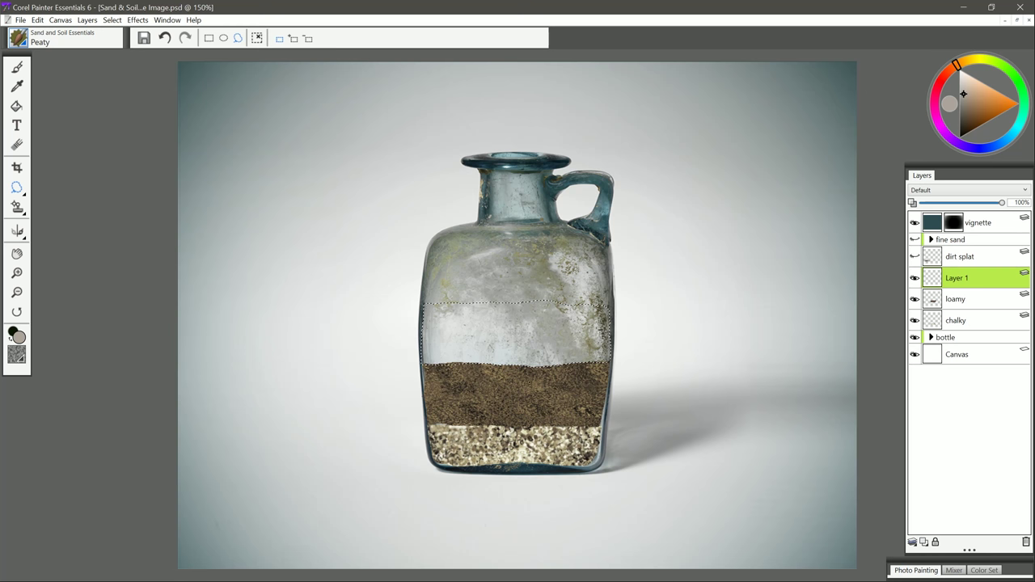
key("b")
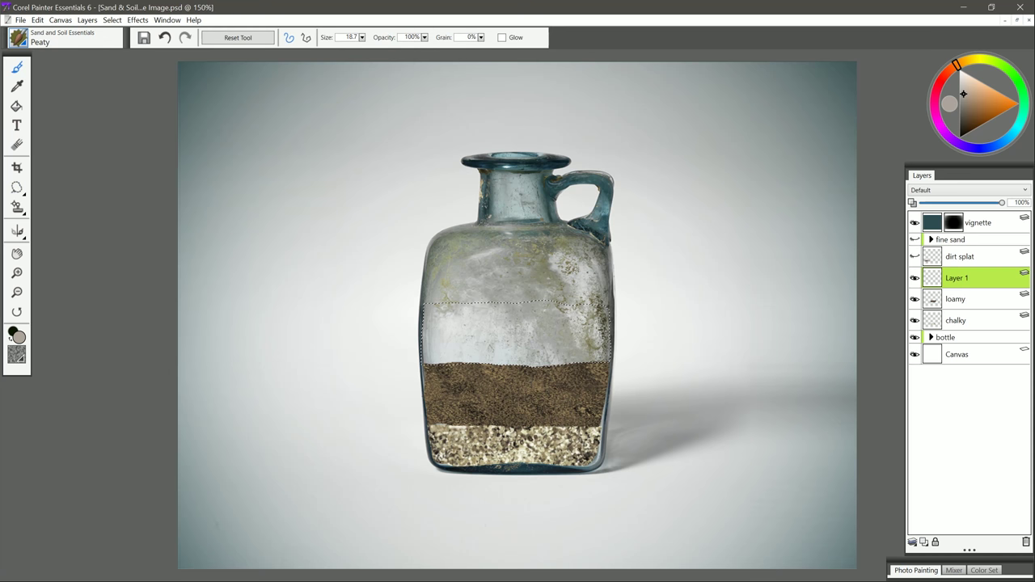
Fill the selected band with very dark brown Peaty strokes, deselect, and roughen its edges at a brush size of 4.5.
mouse_move(956, 67)
left_mouse_down()
mouse_move(966, 136)
mouse_move(962, 125)
left_mouse_up()
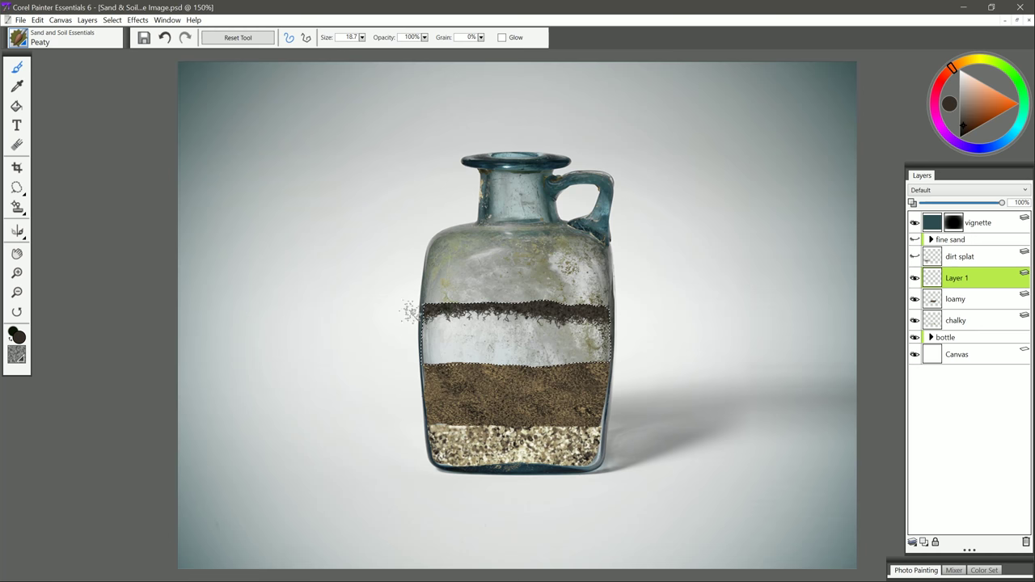
mouse_move(557, 342)
left_mouse_down()
mouse_move(489, 348)
mouse_move(566, 349)
mouse_move(495, 355)
left_mouse_up()
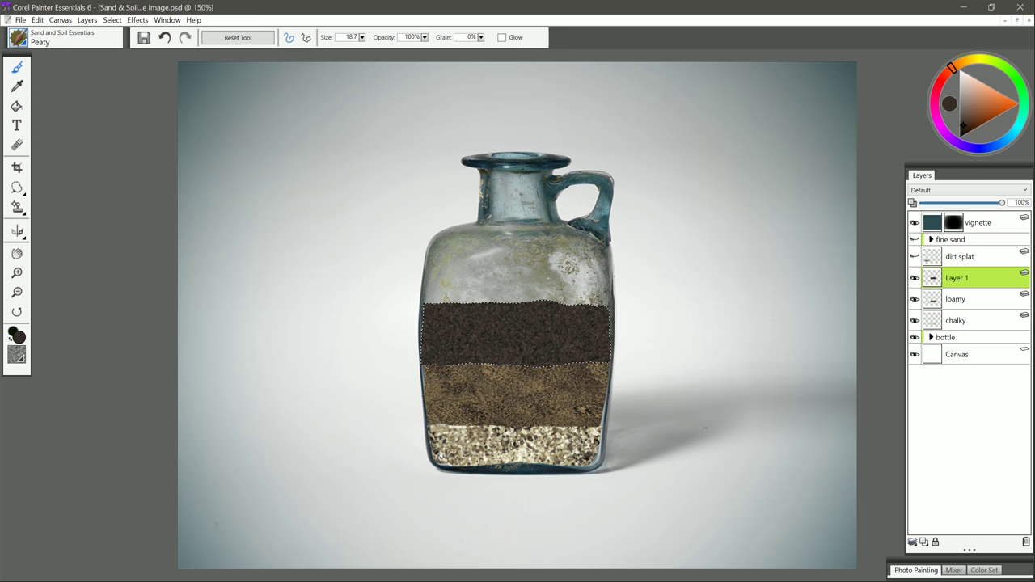
key("ctrl+d")
mouse_move(437, 306)
left_mouse_down()
mouse_move(428, 307)
mouse_move(471, 307)
left_mouse_up()
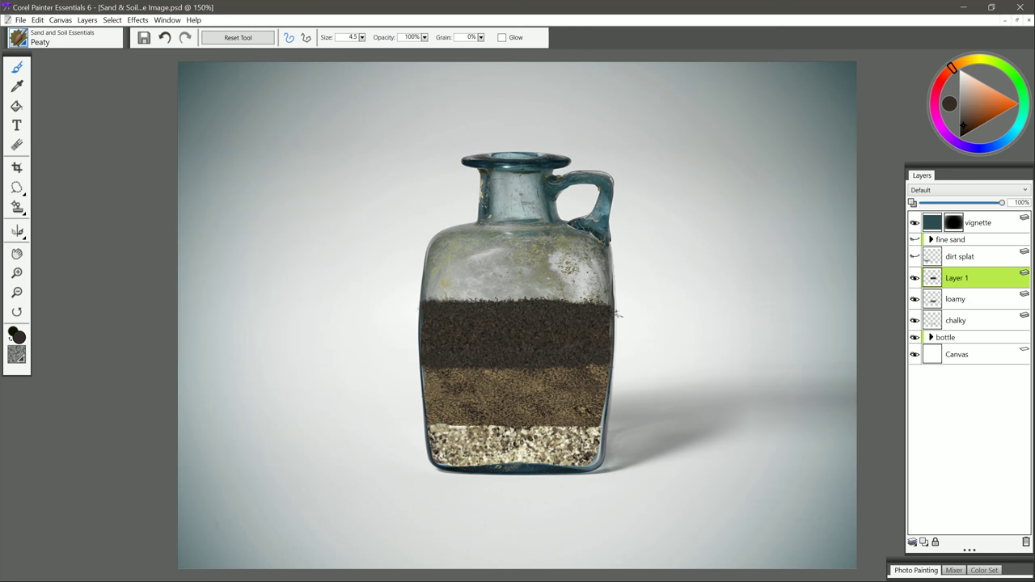
Name the painted layer peaty and add a new empty layer above it.
key("n")
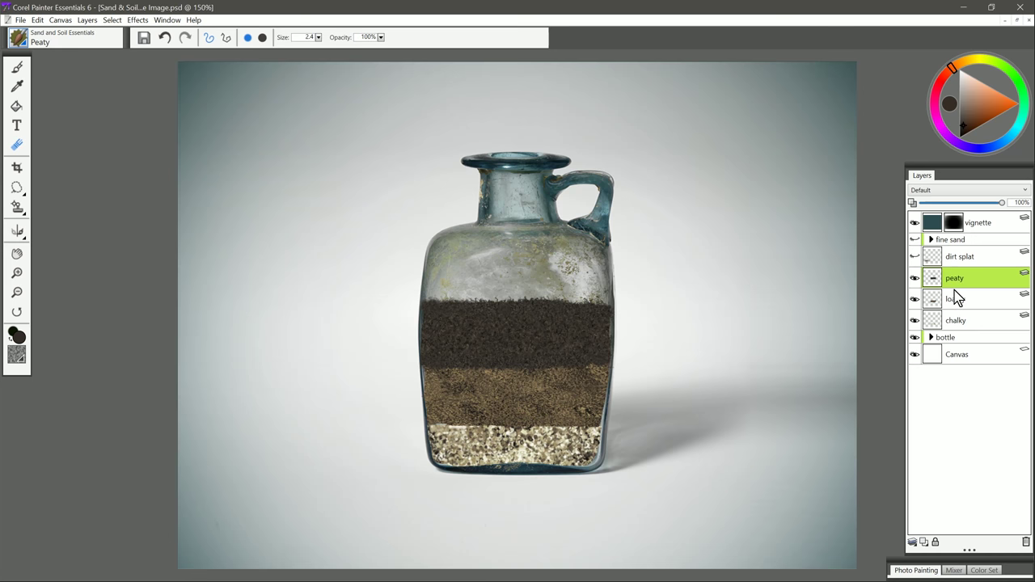
left_click(923, 542)
Paint dark brown Pebbles test patches right and left of the bottle at size 315.4, and empty the layer.
left_click(60, 37)
left_click(148, 213)
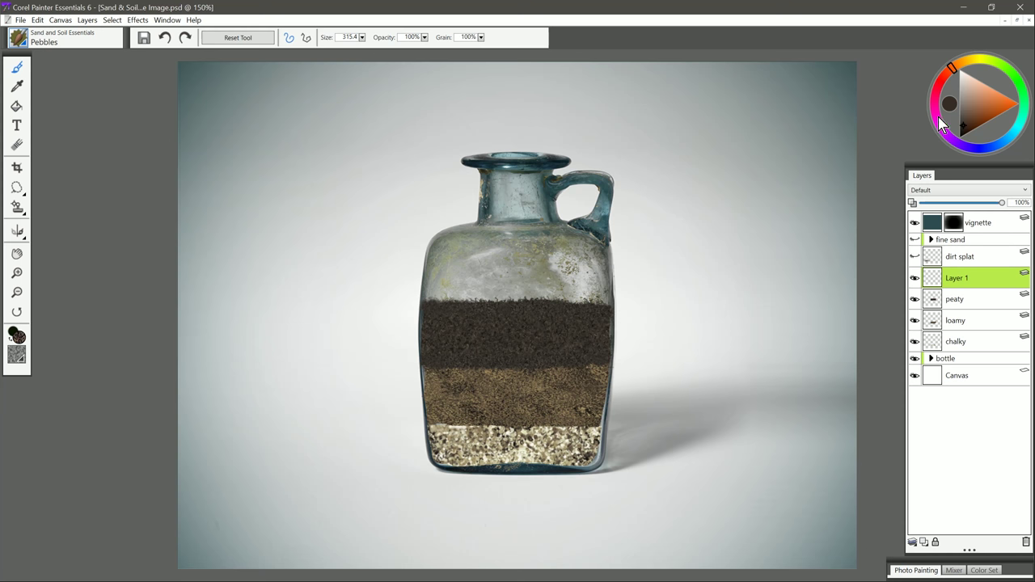
mouse_move(739, 423)
left_mouse_down()
mouse_move(729, 456)
mouse_move(691, 460)
mouse_move(732, 480)
mouse_move(770, 443)
mouse_move(744, 420)
mouse_move(800, 436)
mouse_move(784, 480)
mouse_move(805, 464)
mouse_move(728, 412)
mouse_move(638, 456)
mouse_move(630, 493)
mouse_move(703, 525)
mouse_move(776, 521)
mouse_move(703, 508)
mouse_move(639, 520)
mouse_move(740, 533)
mouse_move(780, 476)
mouse_move(776, 541)
mouse_move(829, 521)
mouse_move(828, 412)
mouse_move(845, 468)
mouse_move(823, 518)
left_mouse_up()
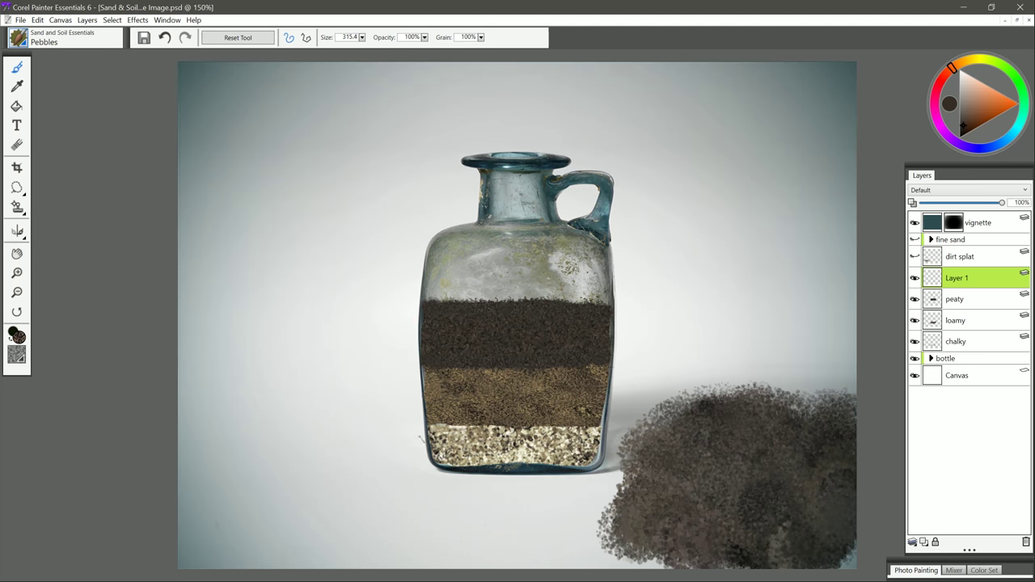
mouse_move(239, 400)
left_mouse_down()
mouse_move(291, 415)
mouse_move(228, 392)
mouse_move(204, 448)
mouse_move(309, 449)
mouse_move(283, 397)
mouse_move(307, 375)
mouse_move(355, 415)
mouse_move(210, 489)
mouse_move(251, 497)
mouse_move(328, 464)
mouse_move(287, 460)
mouse_move(364, 481)
mouse_move(363, 392)
mouse_move(261, 386)
left_mouse_up()
mouse_move(266, 244)
left_mouse_down()
mouse_move(284, 287)
mouse_move(314, 250)
mouse_move(247, 242)
mouse_move(242, 291)
mouse_move(305, 303)
mouse_move(279, 275)
mouse_move(283, 243)
mouse_move(335, 271)
mouse_move(315, 307)
mouse_move(257, 287)
mouse_move(330, 314)
mouse_move(318, 312)
mouse_move(319, 283)
mouse_move(323, 303)
mouse_move(291, 287)
mouse_move(279, 311)
mouse_move(235, 295)
mouse_move(275, 218)
mouse_move(360, 299)
mouse_move(320, 271)
mouse_move(275, 198)
mouse_move(222, 219)
mouse_move(324, 223)
mouse_move(356, 206)
mouse_move(262, 170)
mouse_move(307, 141)
mouse_move(372, 154)
mouse_move(291, 121)
mouse_move(258, 121)
mouse_move(388, 121)
mouse_move(437, 97)
mouse_move(529, 118)
mouse_move(582, 113)
mouse_move(584, 58)
mouse_move(639, 142)
left_mouse_up()
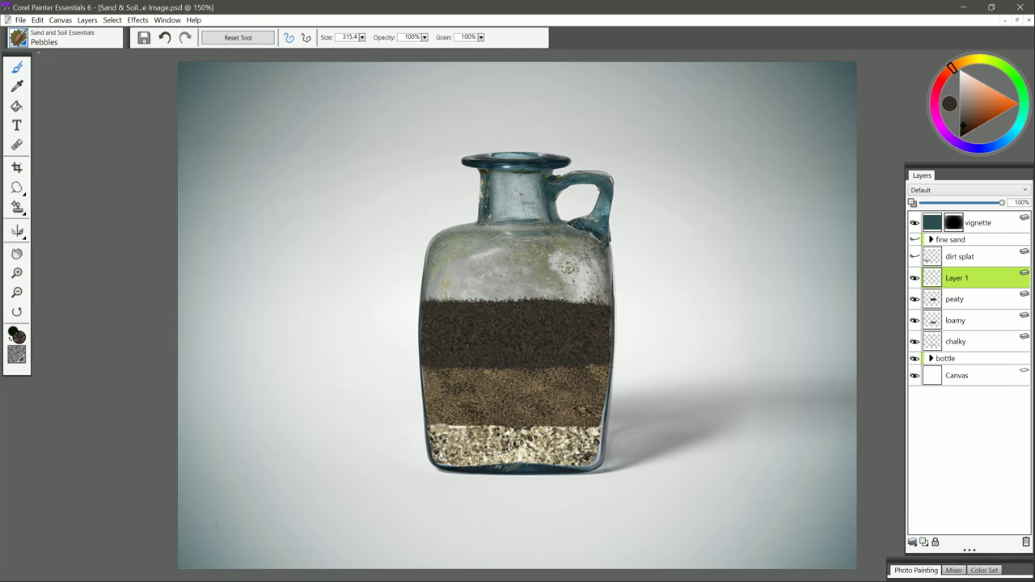
Set up the Sand Grain brush in a light sandy tan.
left_click(49, 37)
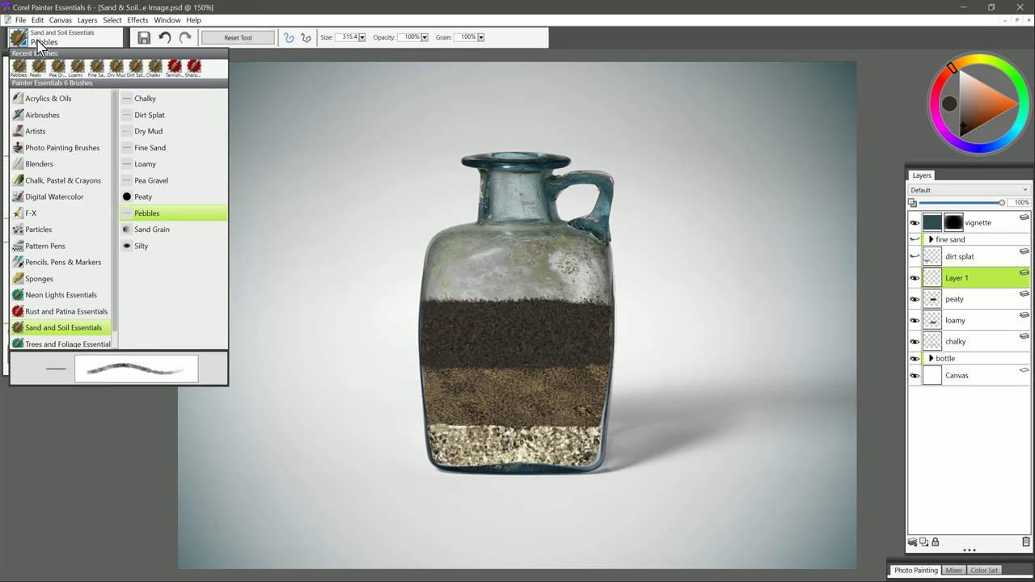
left_click(152, 232)
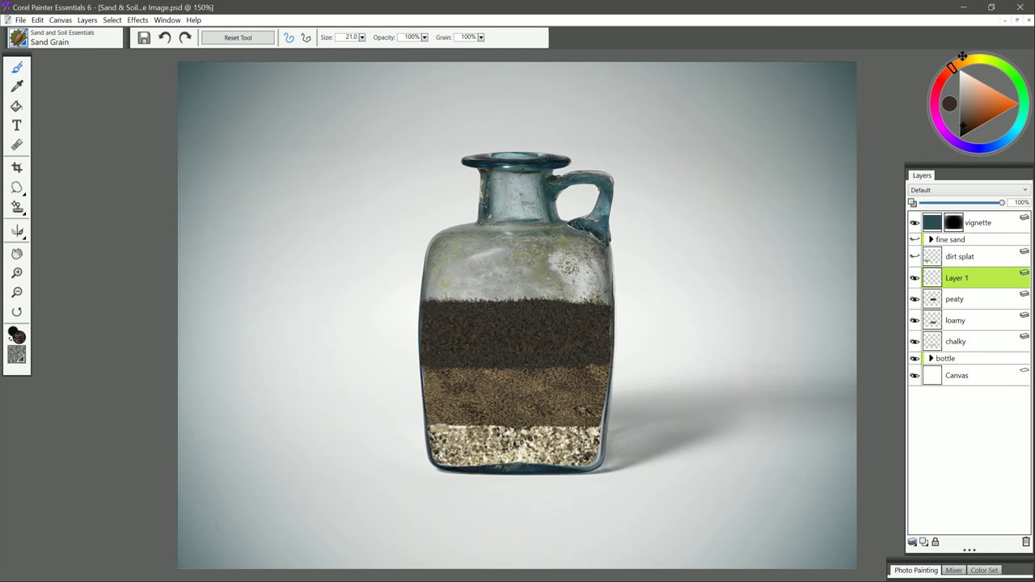
left_click(962, 56)
left_click(976, 93)
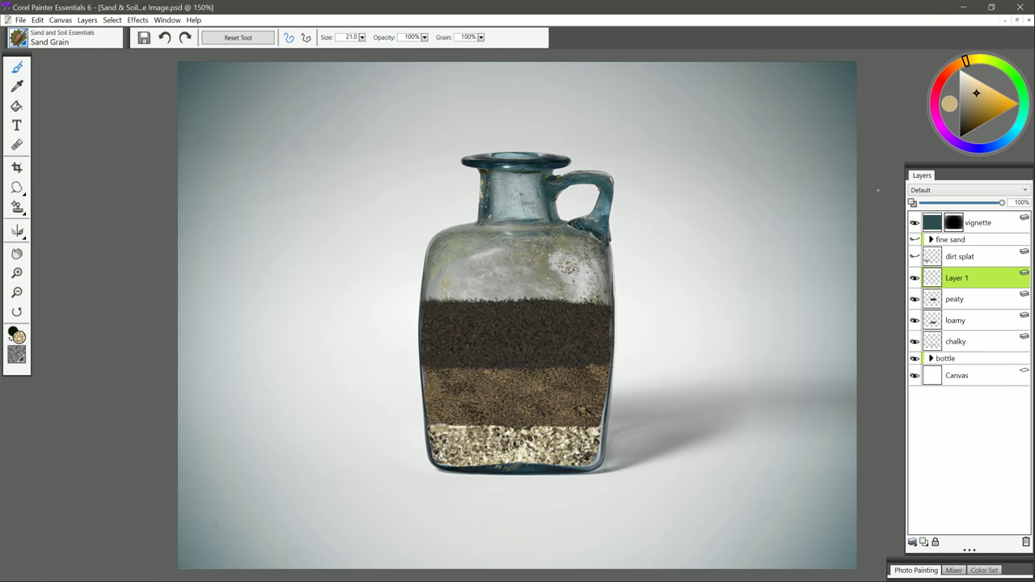
Paint Sand Grain test strokes at size 21 across the foreground and on both sides of the bottle.
mouse_move(273, 404)
left_mouse_down()
mouse_move(249, 445)
mouse_move(348, 422)
mouse_move(233, 499)
mouse_move(388, 457)
mouse_move(214, 524)
mouse_move(413, 497)
left_mouse_up()
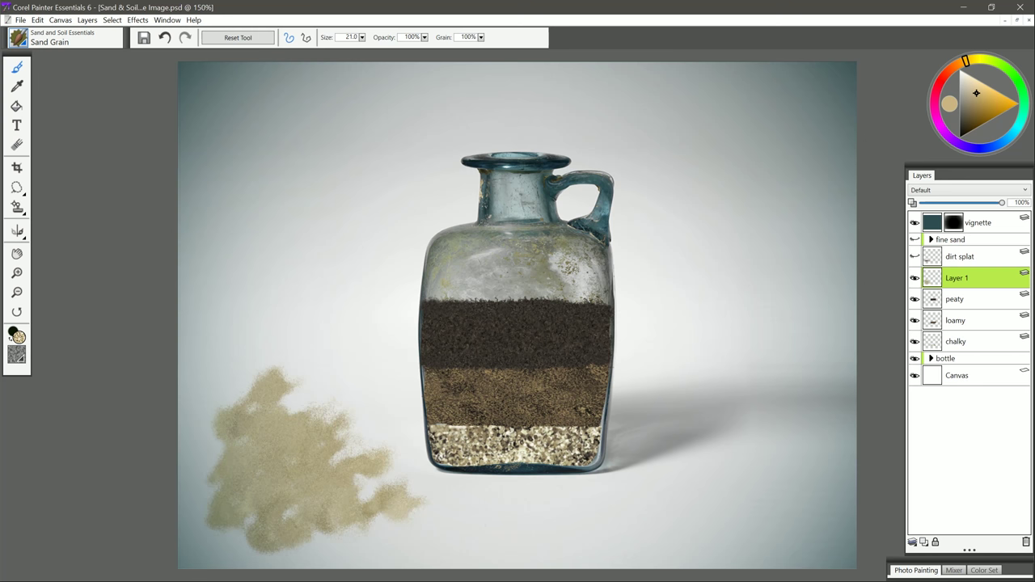
mouse_move(471, 515)
left_mouse_down()
mouse_move(452, 525)
mouse_move(582, 502)
mouse_move(582, 558)
mouse_move(679, 479)
mouse_move(763, 550)
mouse_move(743, 436)
mouse_move(833, 477)
mouse_move(817, 517)
left_mouse_up()
mouse_move(719, 371)
left_mouse_down()
mouse_move(760, 360)
mouse_move(671, 384)
mouse_move(780, 368)
mouse_move(687, 335)
left_mouse_up()
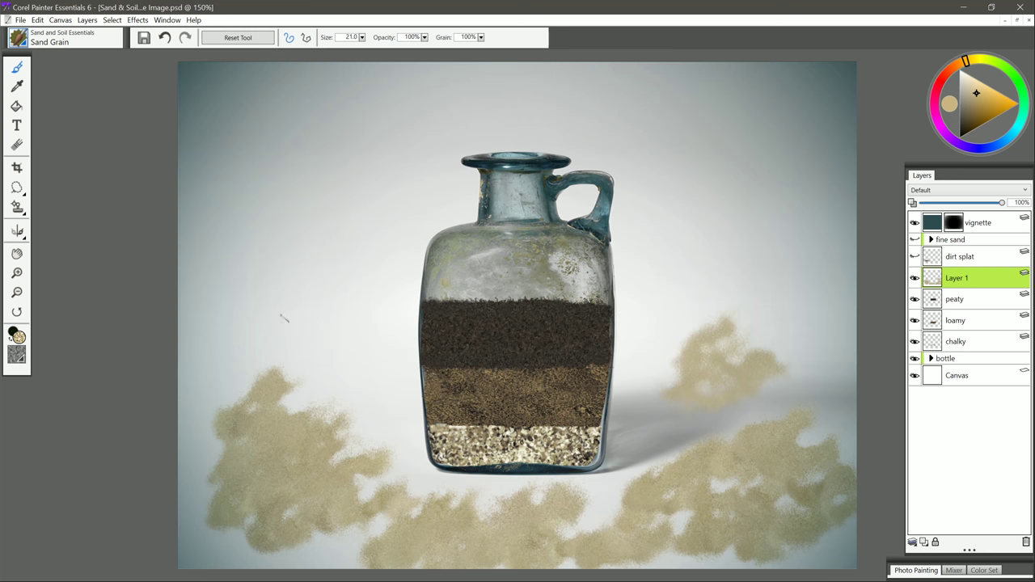
mouse_move(284, 317)
left_mouse_down()
mouse_move(243, 343)
mouse_move(363, 324)
mouse_move(210, 396)
mouse_move(409, 459)
left_mouse_up()
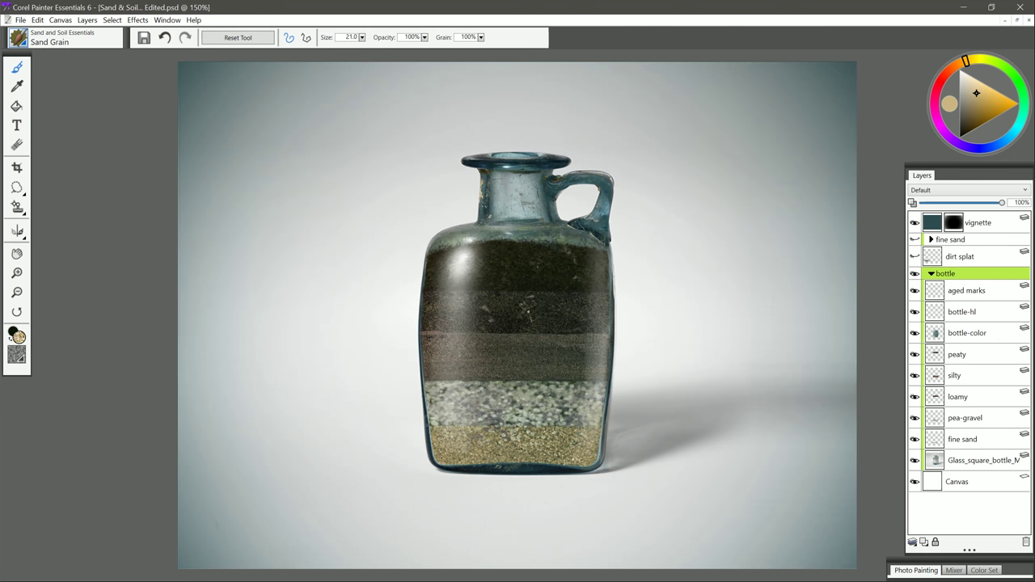
Compare the finished bottle with and without the aged marks and bottle-hl layers.
left_click(916, 291)
left_click(916, 292)
left_click(916, 292)
left_click(915, 293)
left_click(916, 292)
left_click(916, 293)
left_click(915, 311)
left_click(915, 311)
left_click(915, 311)
left_click(915, 311)
Paint a white highlight down the middle of the bottle on the bottle-hl layer with the Digital Soft Pressure Airbrush.
left_click(18, 42)
left_click(50, 118)
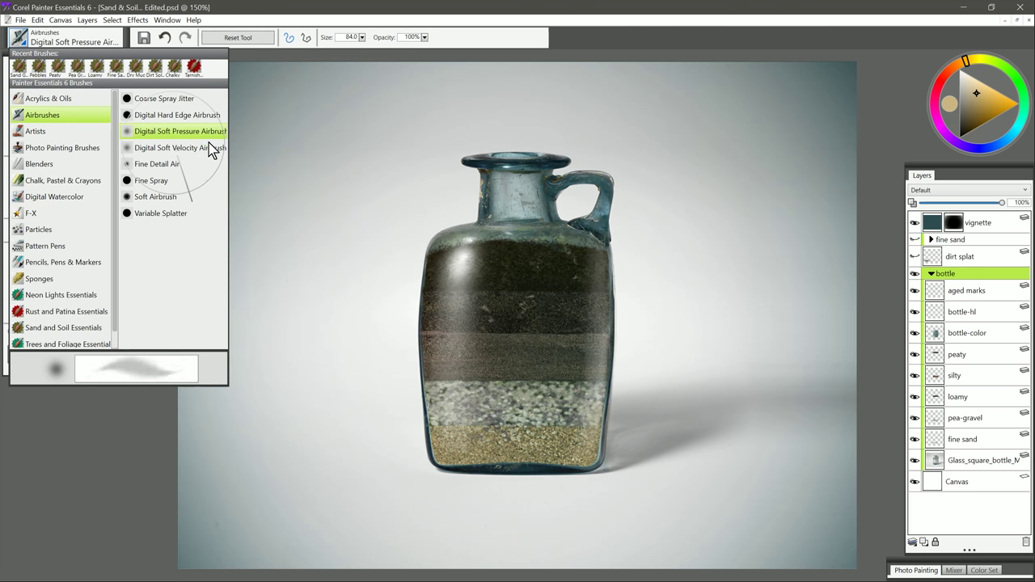
left_click(162, 132)
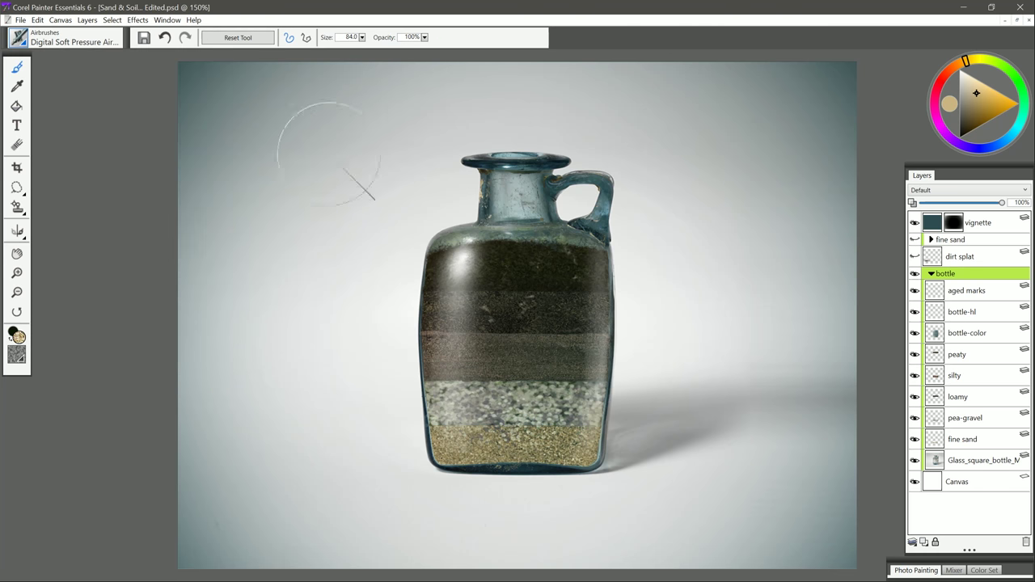
left_click(975, 320)
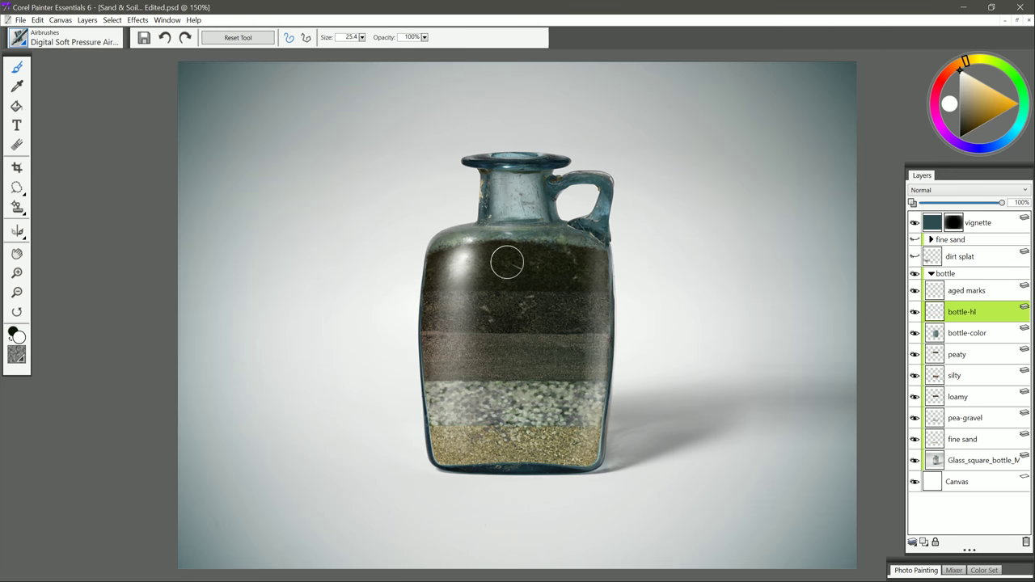
mouse_move(502, 277)
left_mouse_down()
mouse_move(522, 346)
mouse_move(490, 287)
mouse_move(490, 354)
mouse_move(500, 350)
mouse_move(508, 262)
left_mouse_up()
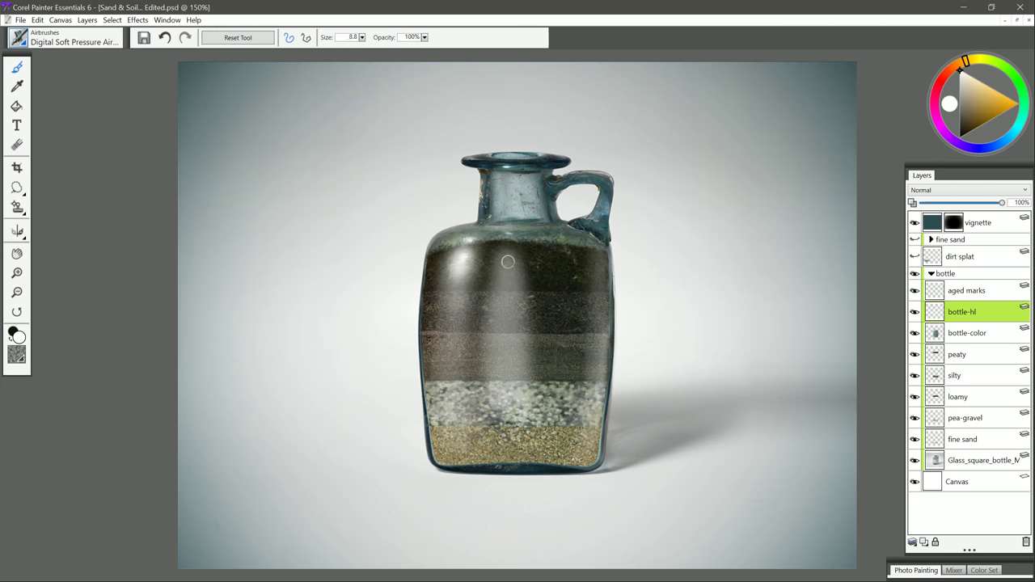
Try the Diffuser1 blender on the new highlight at size 24.3 and undo the highlight strokes.
left_click(21, 41)
left_click(50, 166)
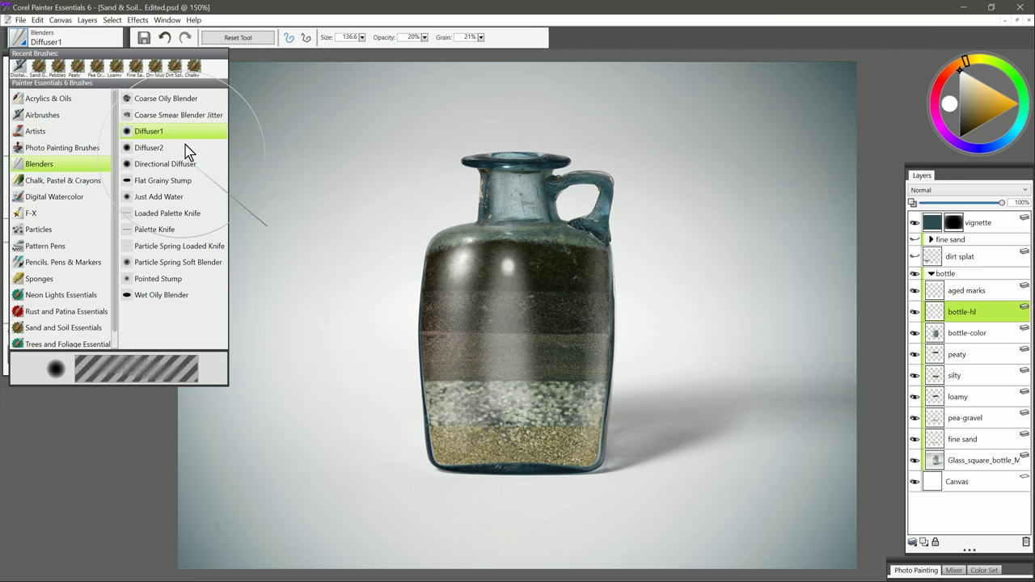
left_click(151, 132)
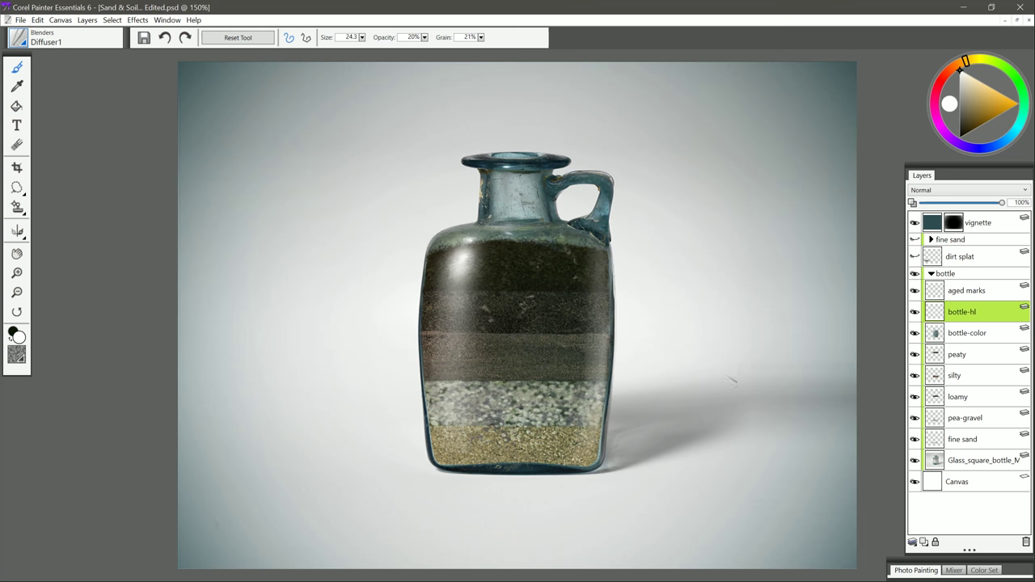
Compare the bottle with and without the bottle-color layer.
left_click(915, 333)
left_click(915, 333)
left_click(915, 333)
left_click(915, 333)
left_click(915, 333)
left_click(915, 333)
left_click(915, 333)
left_click(915, 333)
Make bottle-color the active layer and sample the dark teal glass colour beside the bottle's neck and handle.
left_click(957, 332)
left_click(549, 190, "alt")
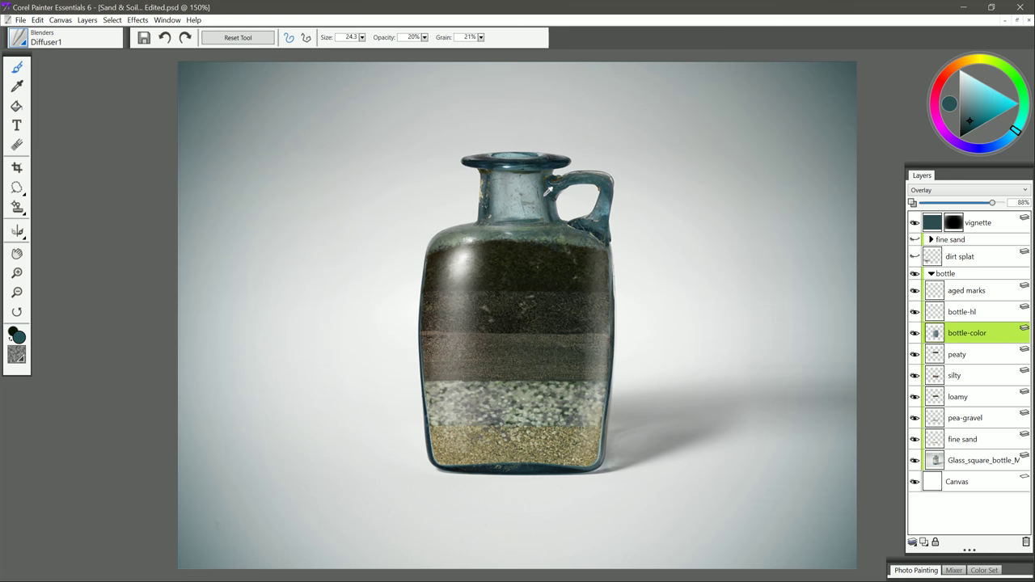
left_click(548, 192, "alt")
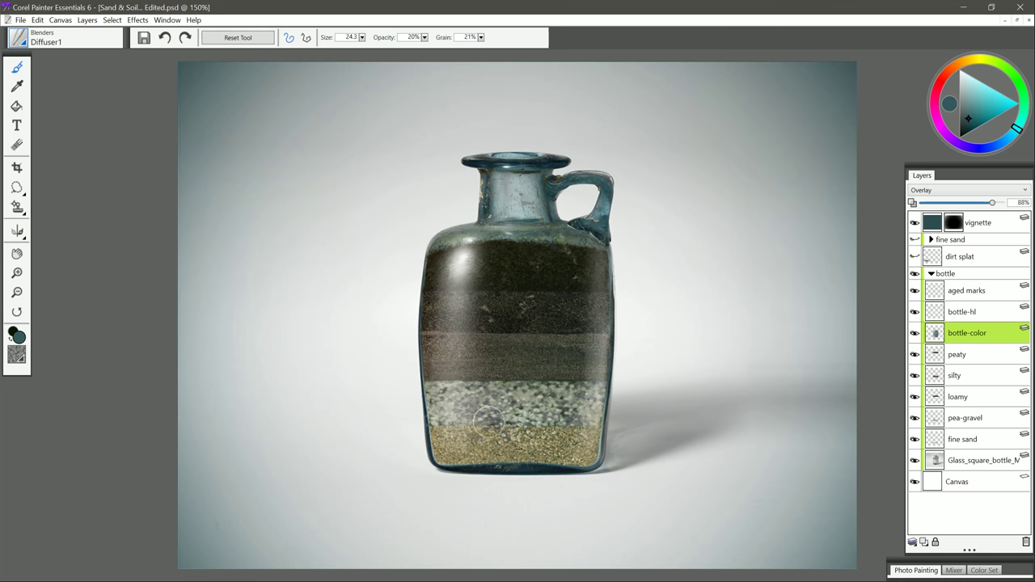